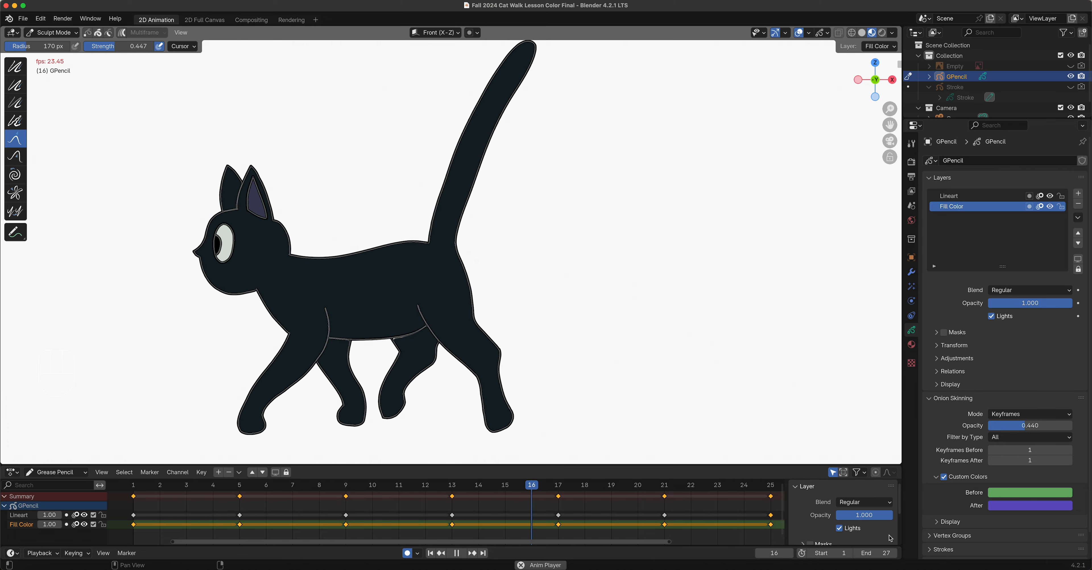
- Extend the animation's end frame to 28 and show the whole frame range in the timeline
left_click(894, 554)
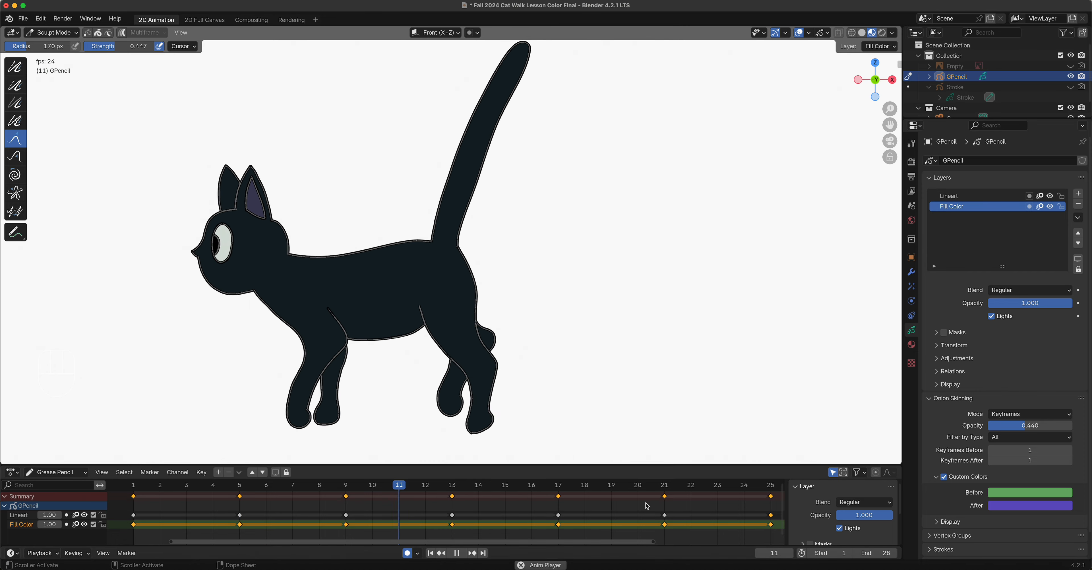
scroll(636, 508, "up", 3)
scroll(645, 509, "down", 4)
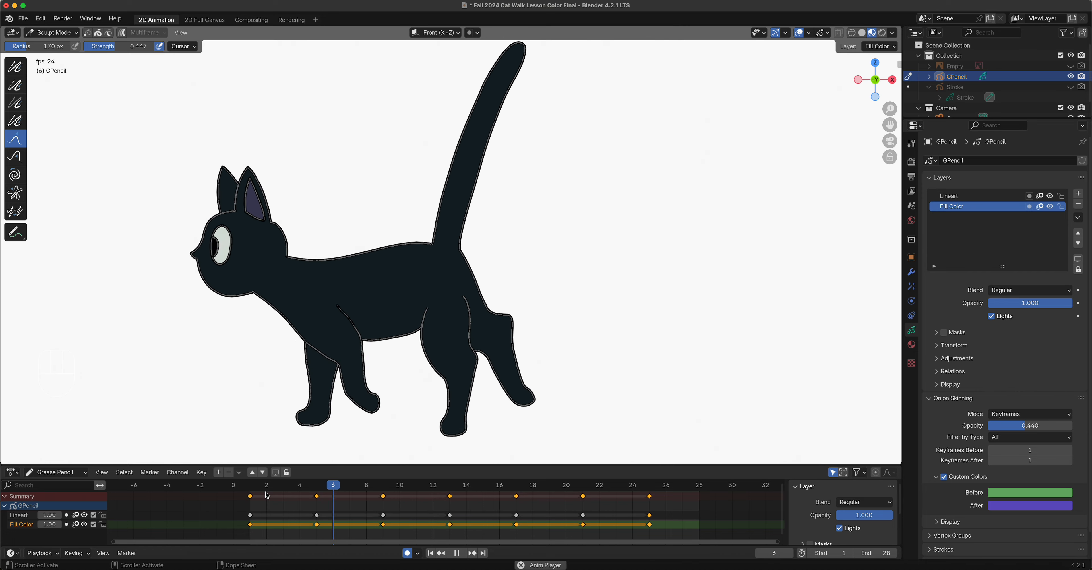
- Switch the cat drawing from Sculpt Mode to Object Mode and deselect it
left_click(50, 32)
left_click(47, 43)
left_click(102, 122)
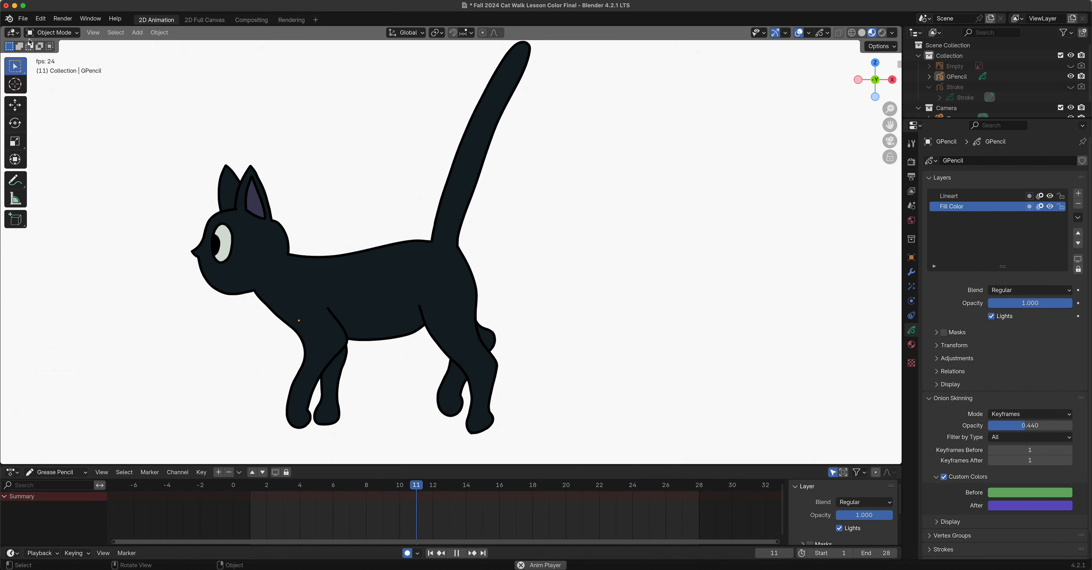
- Open the recent file Fall 2024 Cat Walk Lesson Final.blend without saving the current changes
left_click(23, 19)
mouse_move(55, 51)
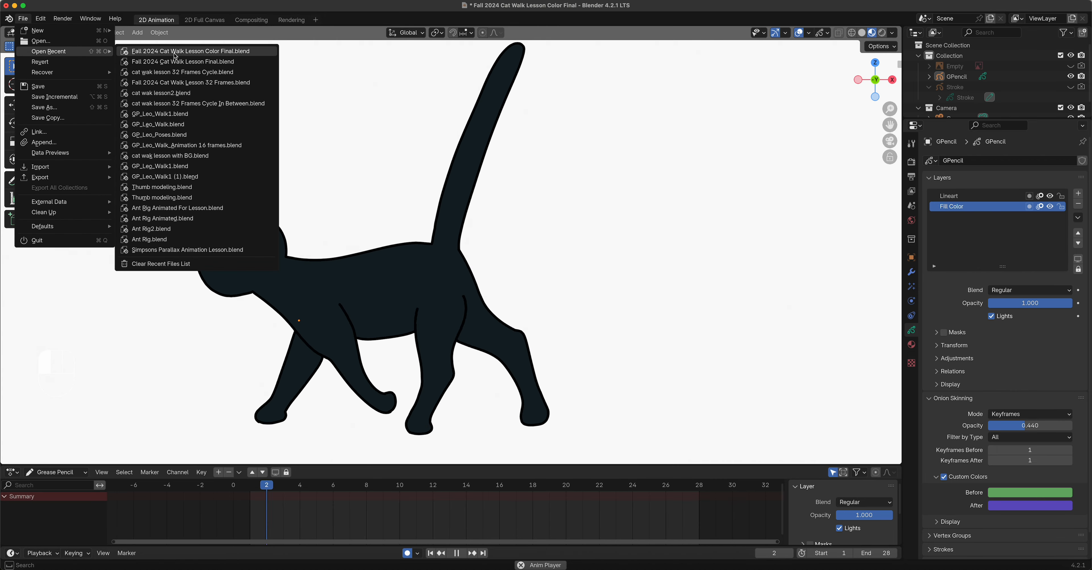
left_click(192, 62)
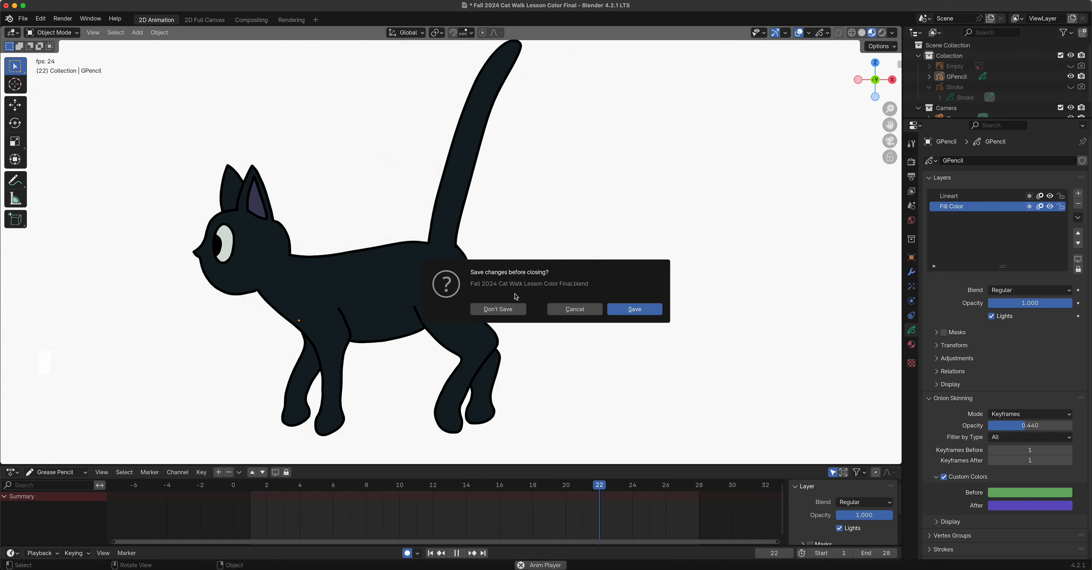
left_click(510, 315)
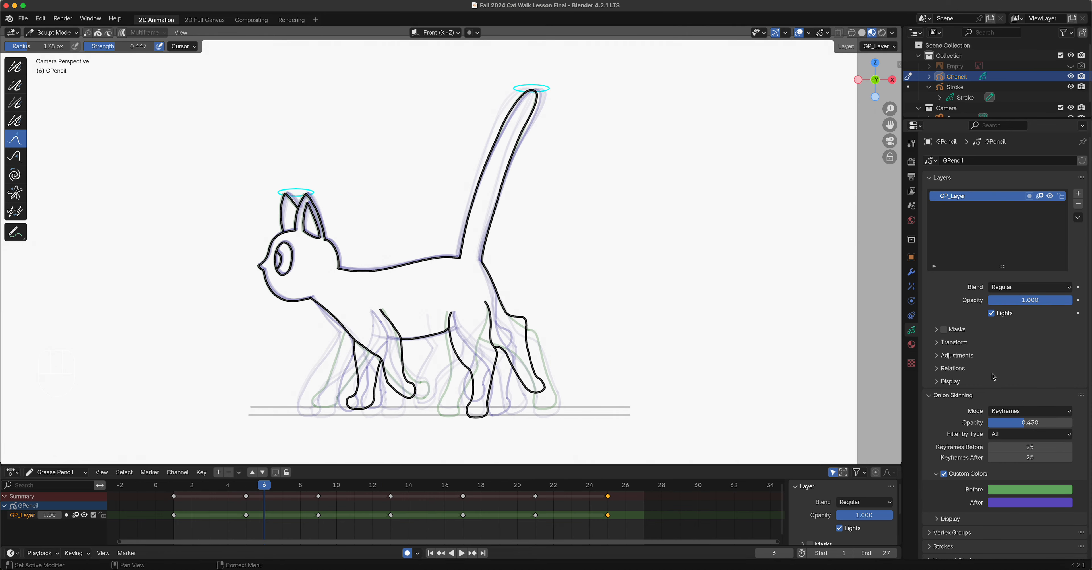
- Set the onion skinning to show 1 keyframe before and 1 keyframe after
left_click(1019, 444)
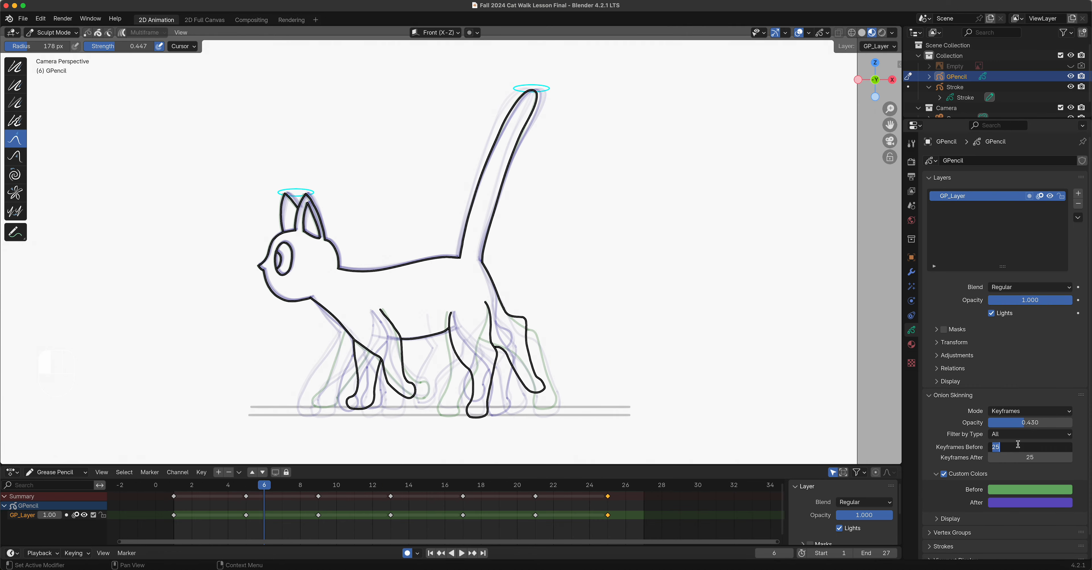
key("Return")
left_click(1023, 457)
type("1")
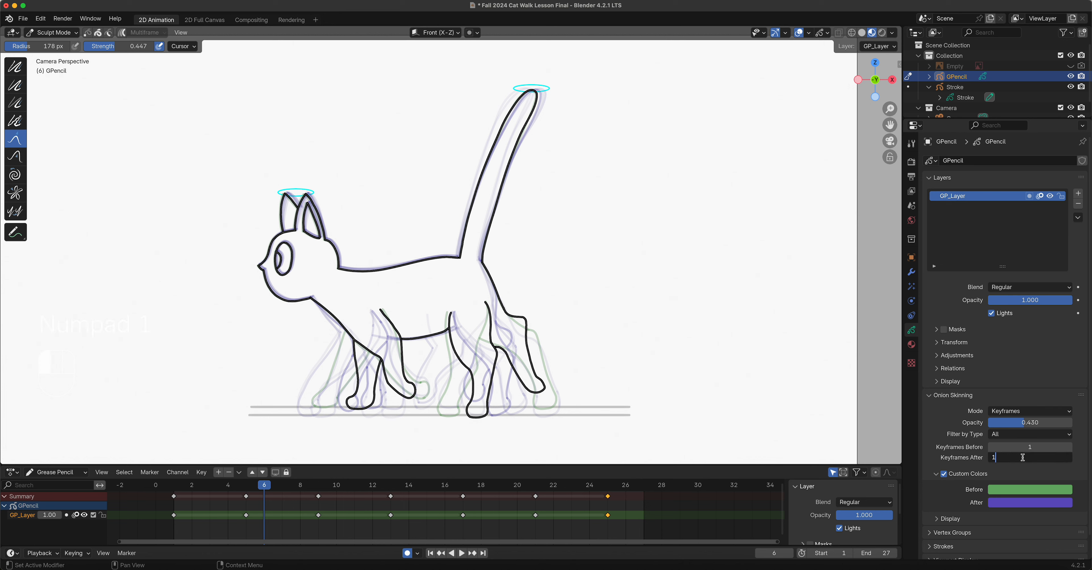
key("Return")
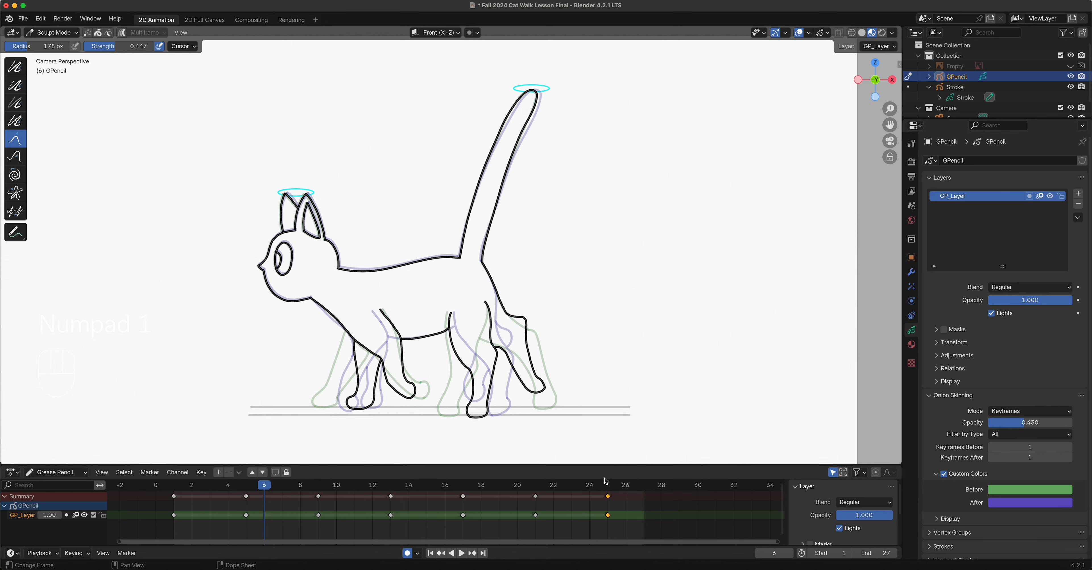
- Check the in-between positions of the walk cycle at frames 3, 7, 11, 15, 19 and 23
left_click(209, 486)
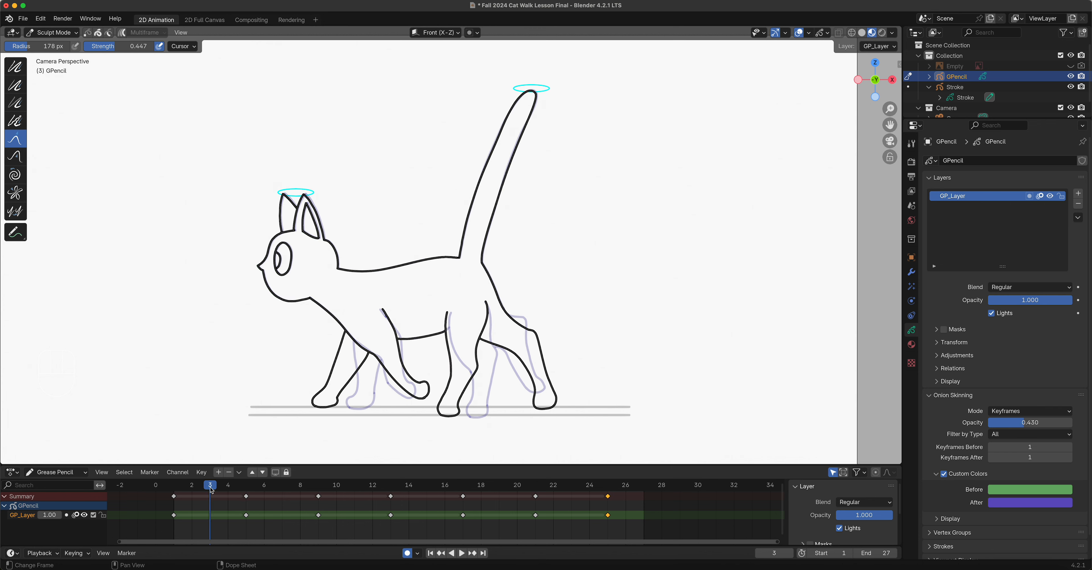
left_click(283, 489)
left_click(356, 487)
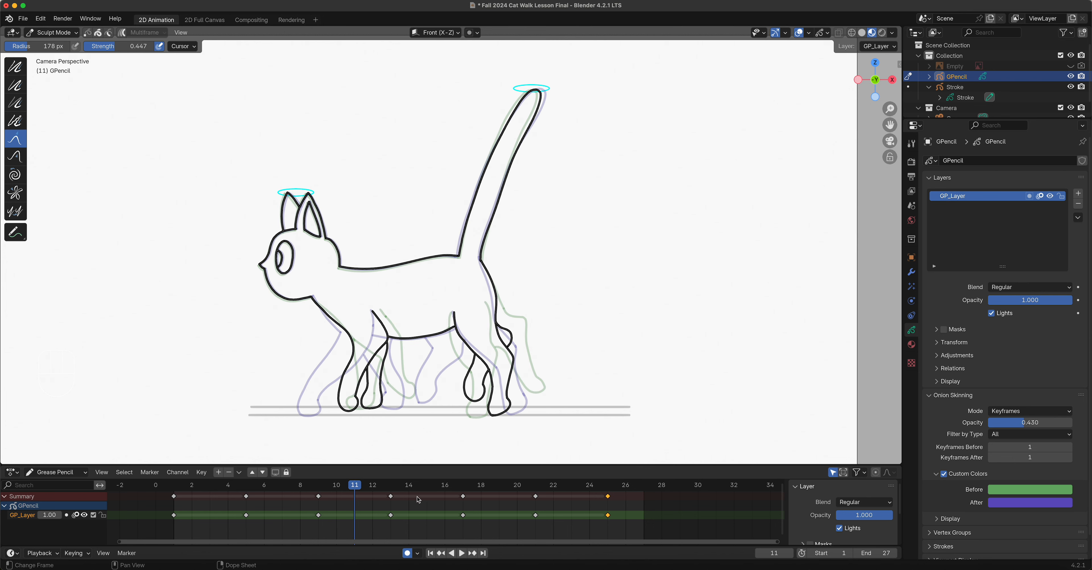
left_click(432, 488)
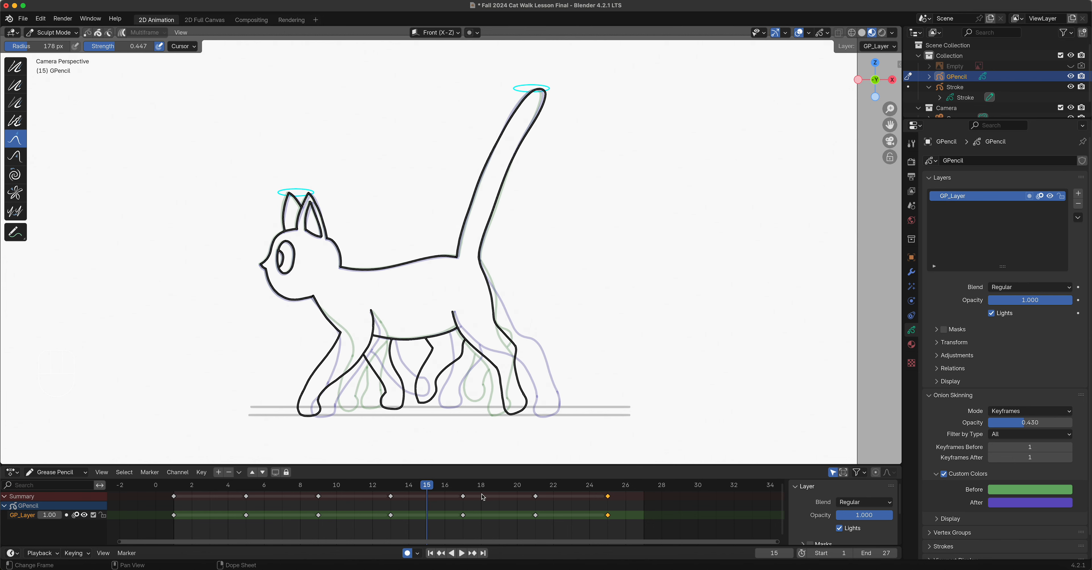
left_click(503, 490)
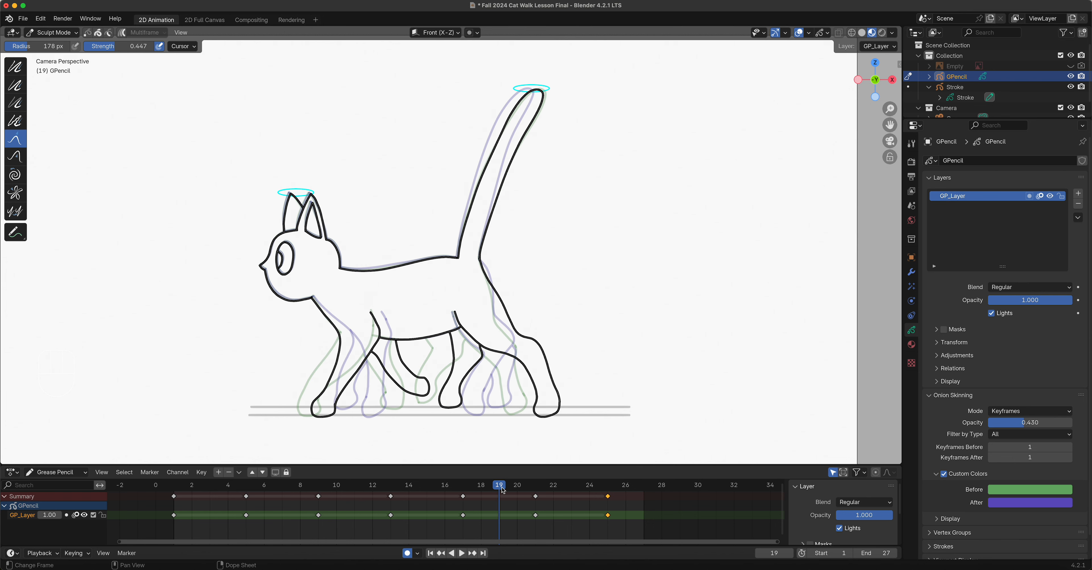
left_click(571, 490)
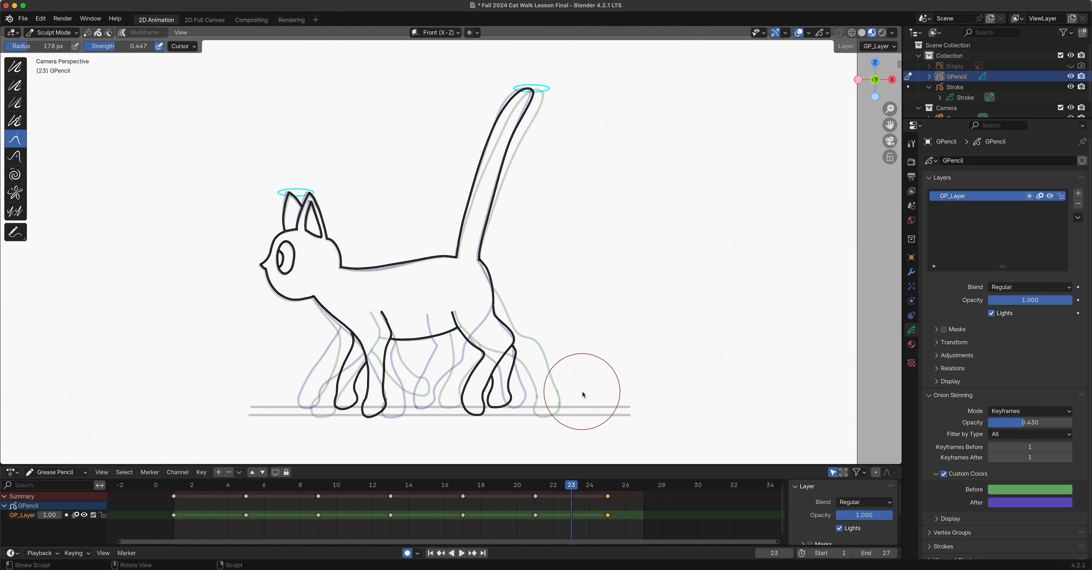
- Inspect the cat's paws, ears and tail against the reference lines and play the walk cycle
scroll(582, 391, "down", 1)
middle_click_drag(582, 391, 569, 319, "shift")
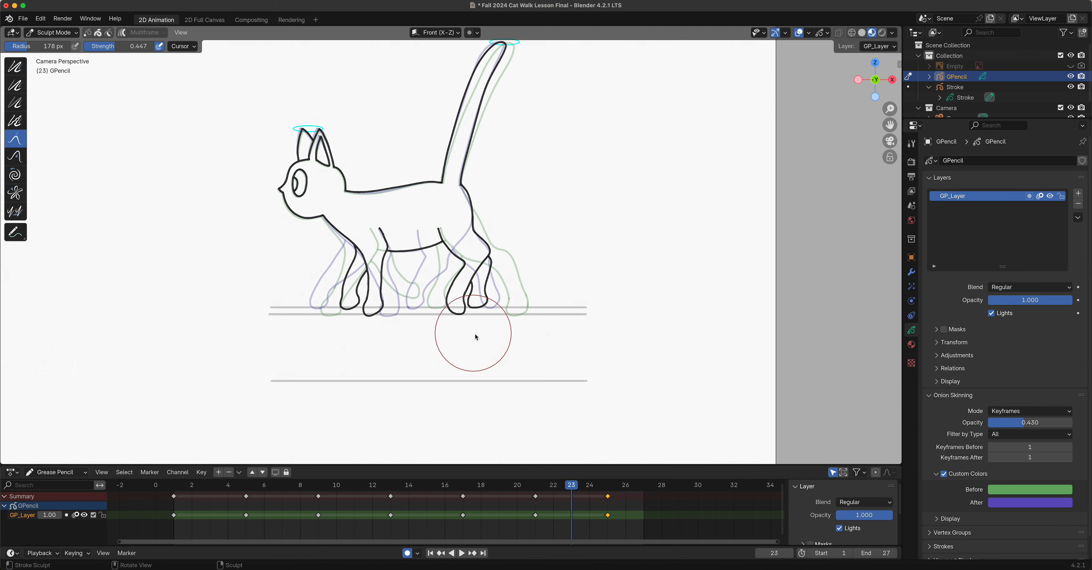
scroll(476, 338, "up", 2)
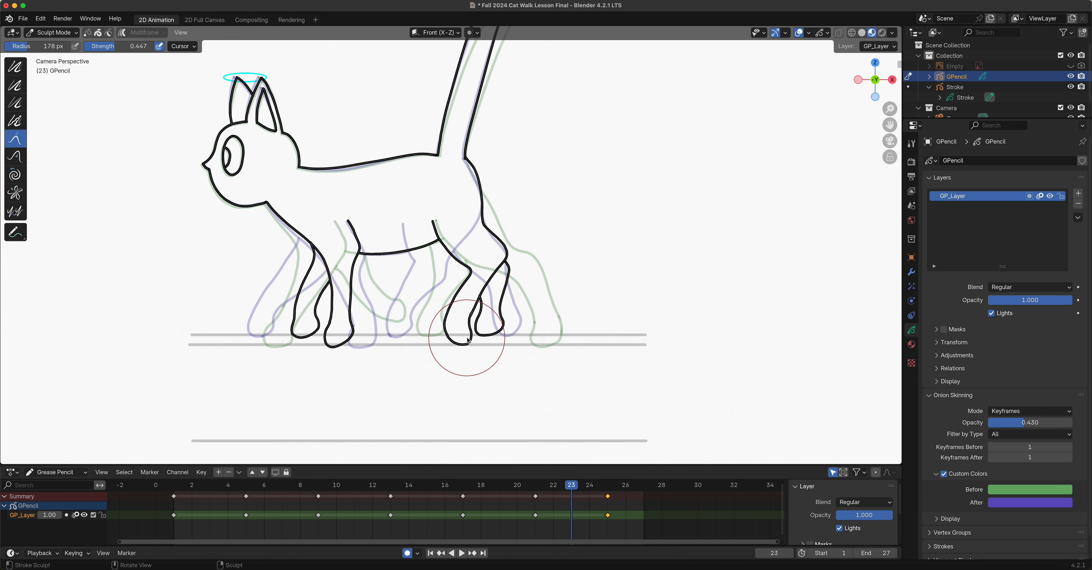
middle_click_drag(576, 272, 593, 389, "shift")
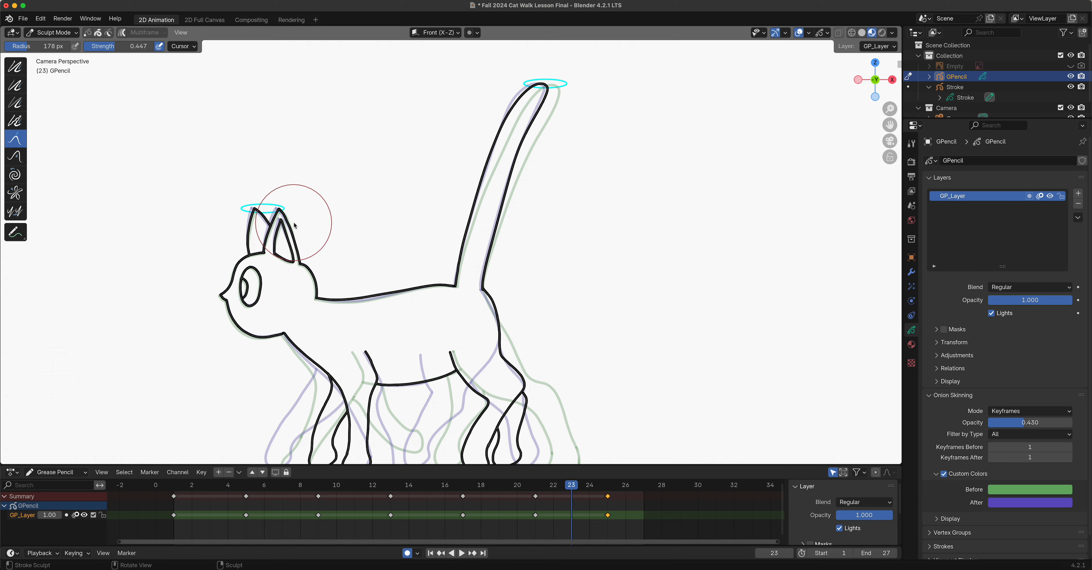
key("space")
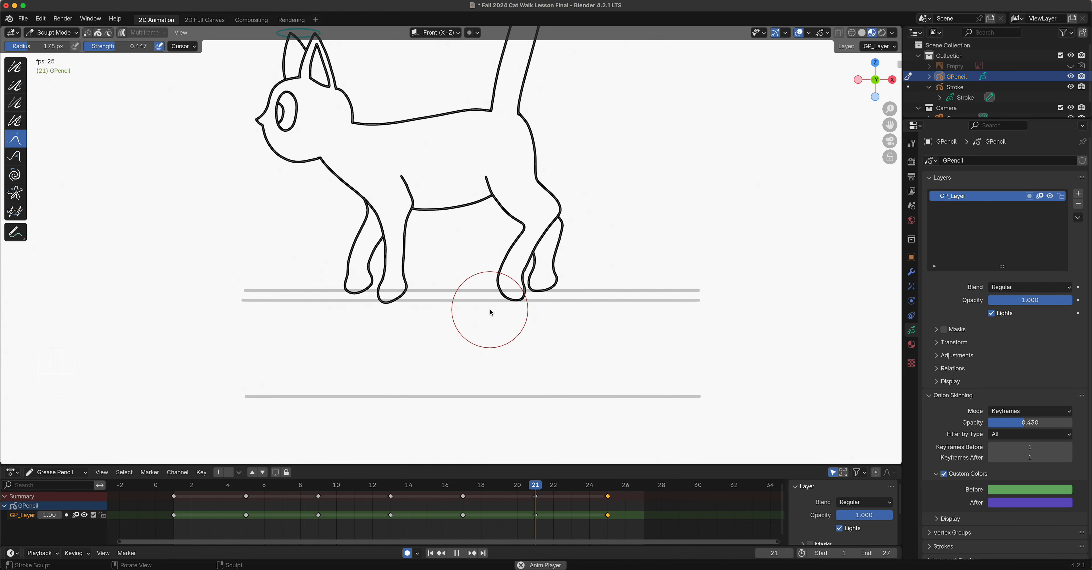
key("space")
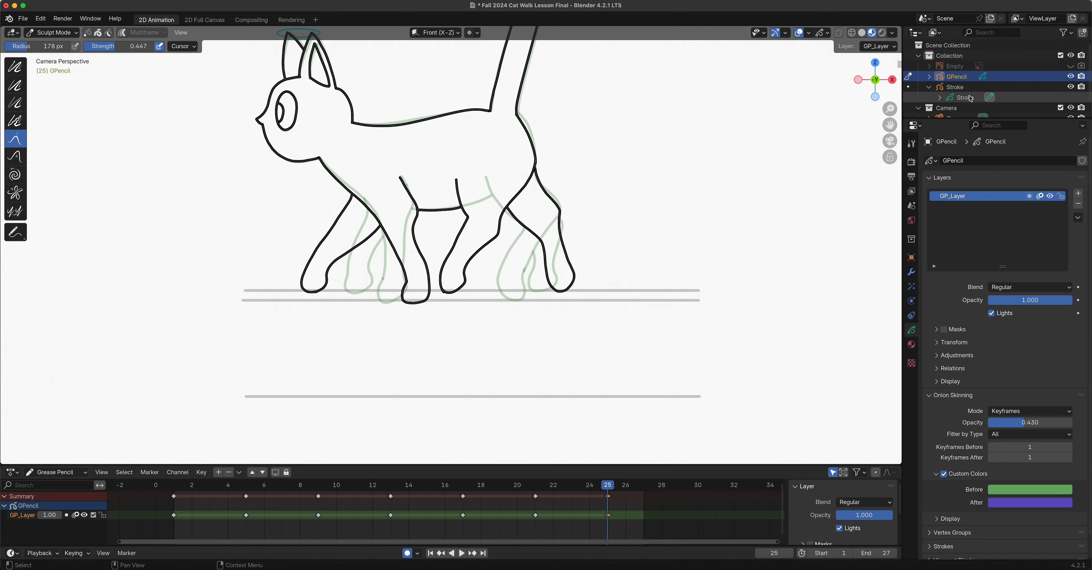
- Rename the Stroke object that holds the ground guide lines as Reference Lines
double_click(958, 89)
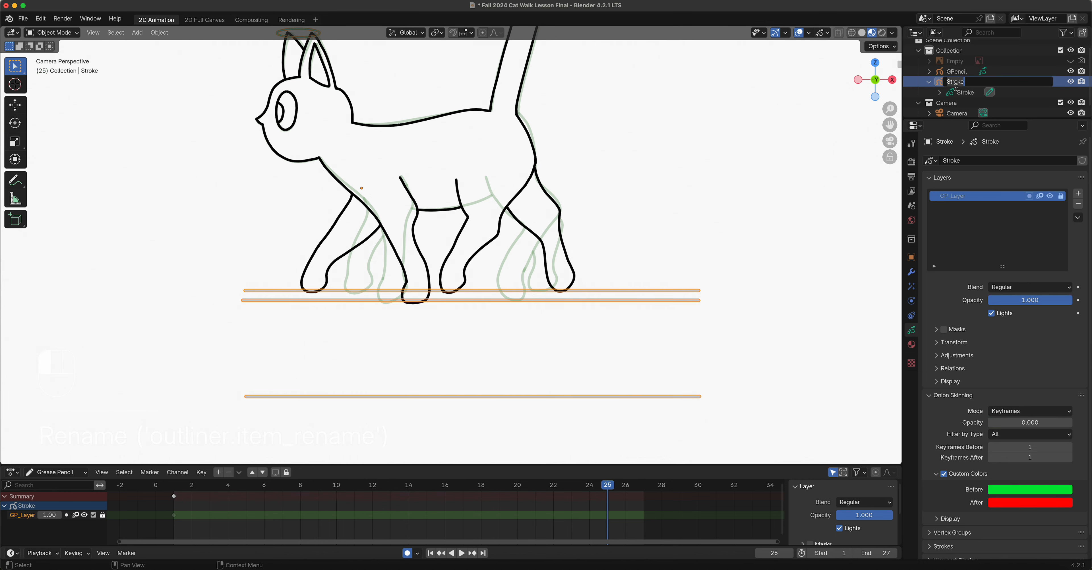
left_click(944, 79)
key("ctrl+a")
type("Reference")
key("shift")
type("Lines")
key("Return")
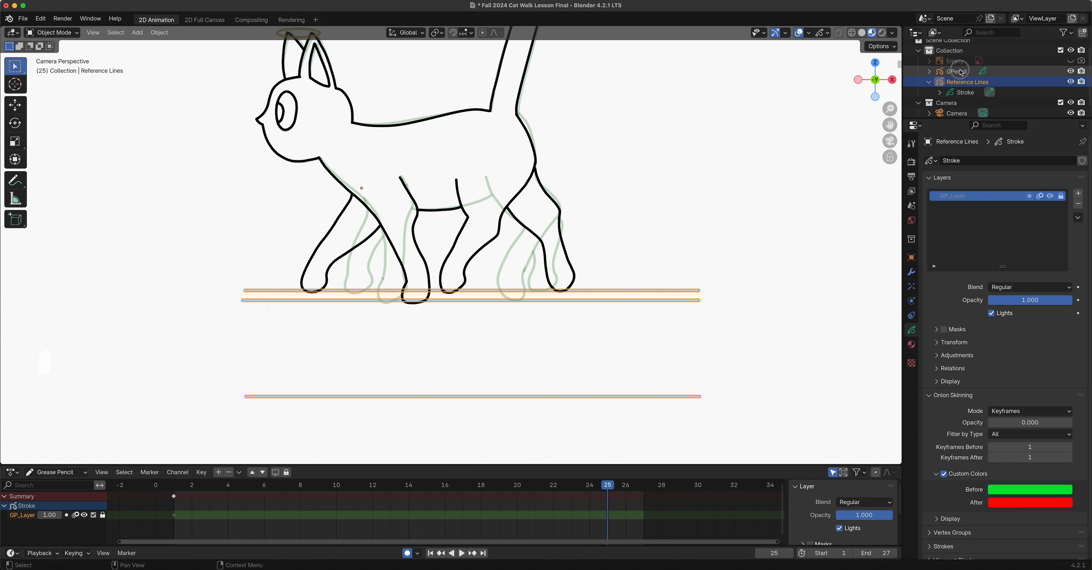
- Rename the cat's GPencil object as Jiji Lineart
double_click(960, 71)
type("J")
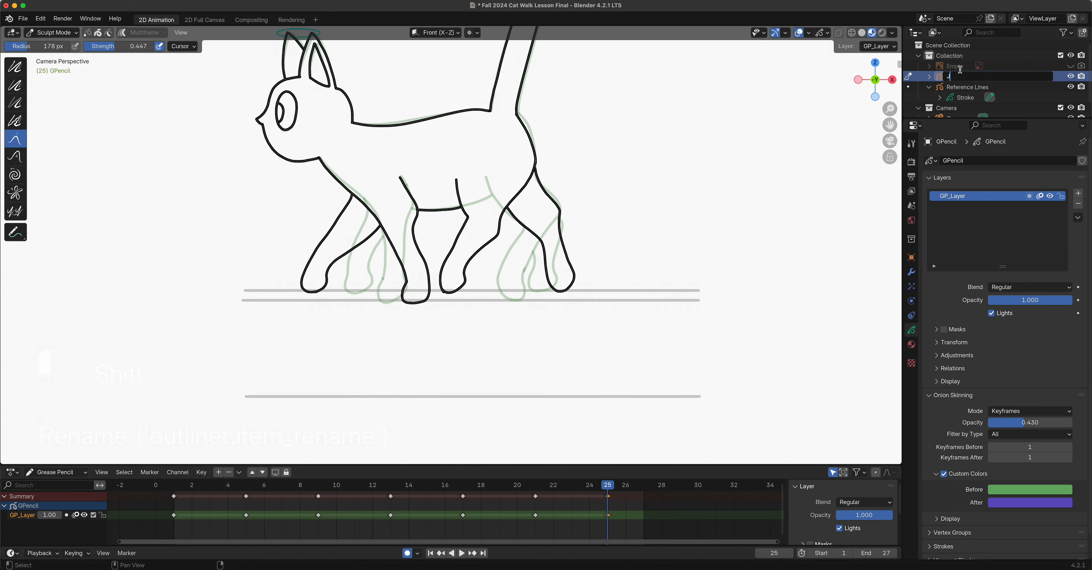
type("iji Lineart")
key("Return")
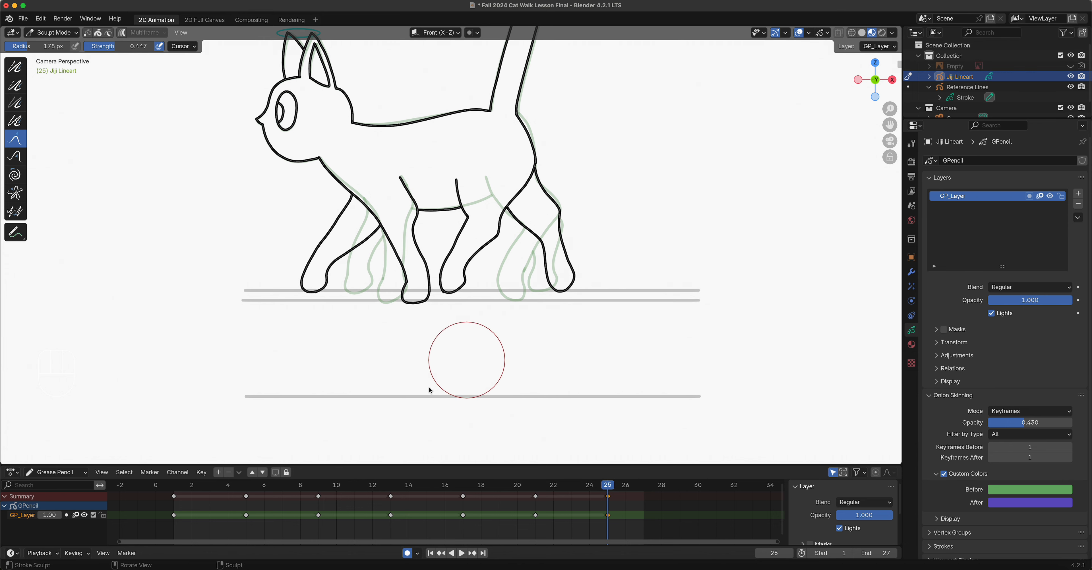
- Add a new blank Grease Pencil object at frame 1 in Object Mode
left_click(174, 488)
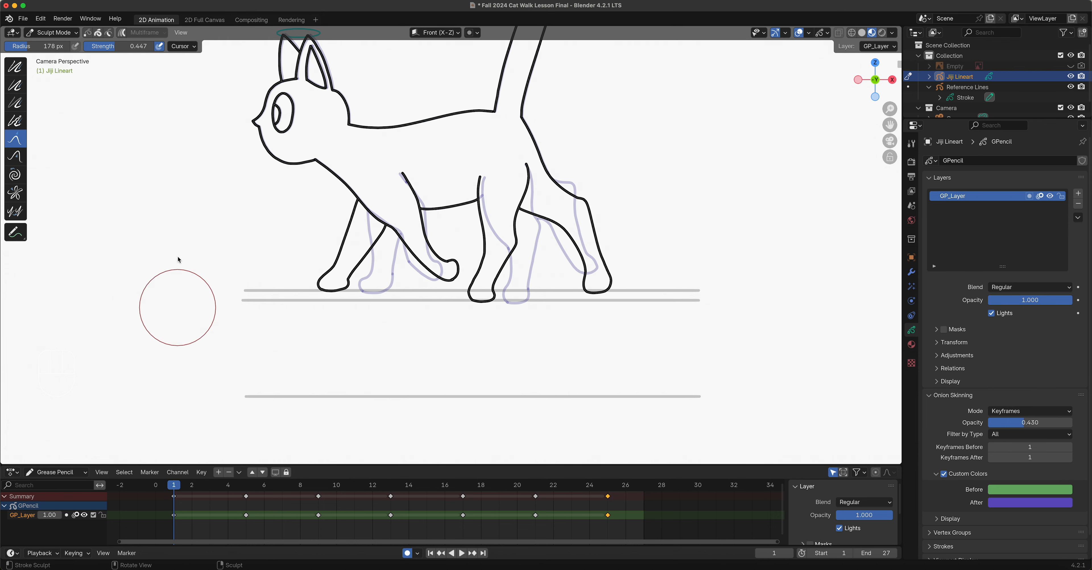
left_click(54, 34)
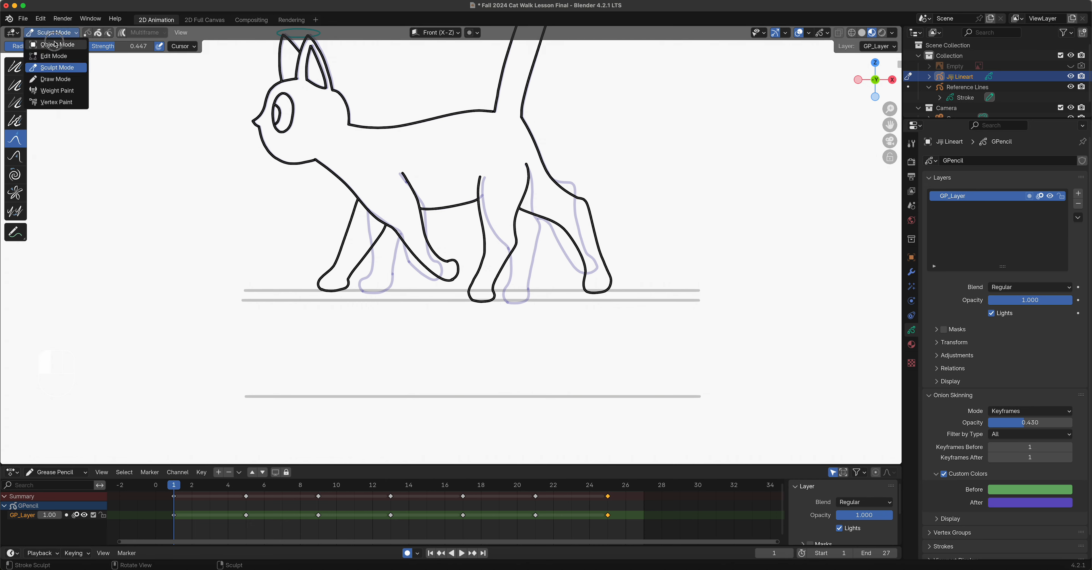
left_click(52, 45)
left_click(137, 32)
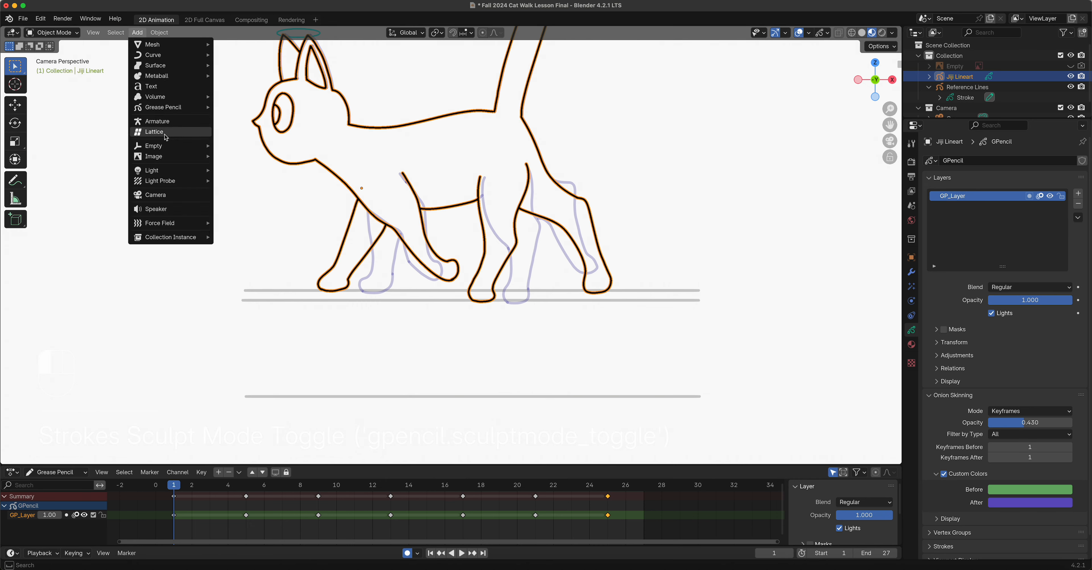
mouse_move(178, 109)
left_click(251, 109)
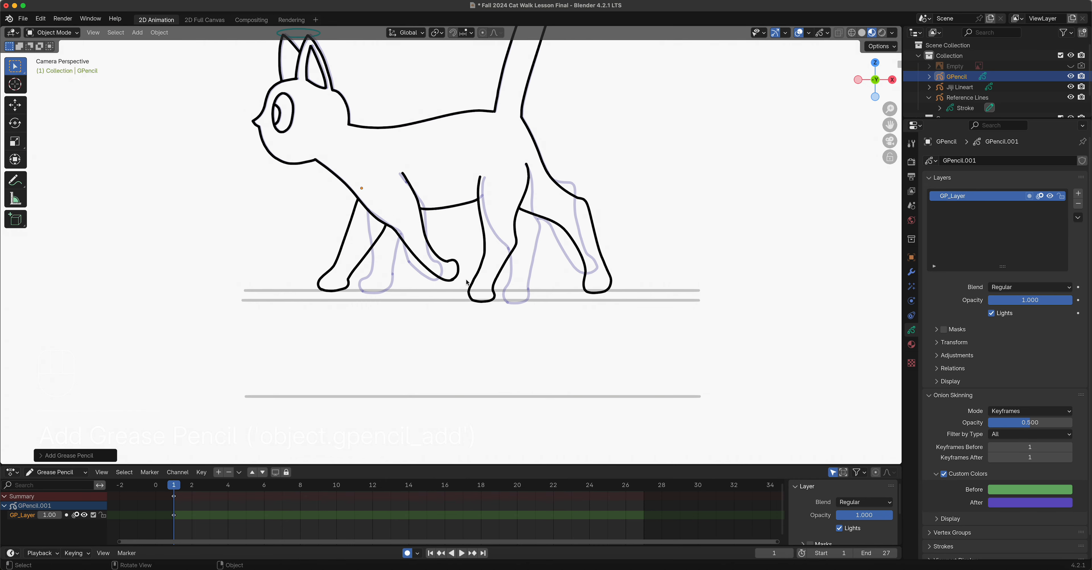
scroll(570, 352, "down", 1)
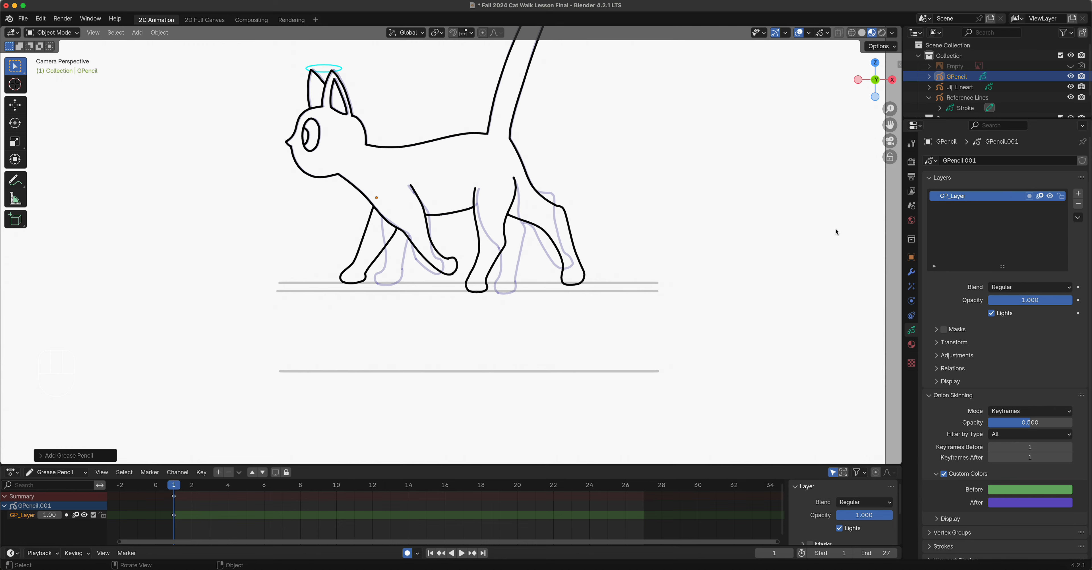
- Rename the new blank Grease Pencil object as Notes
double_click(958, 76)
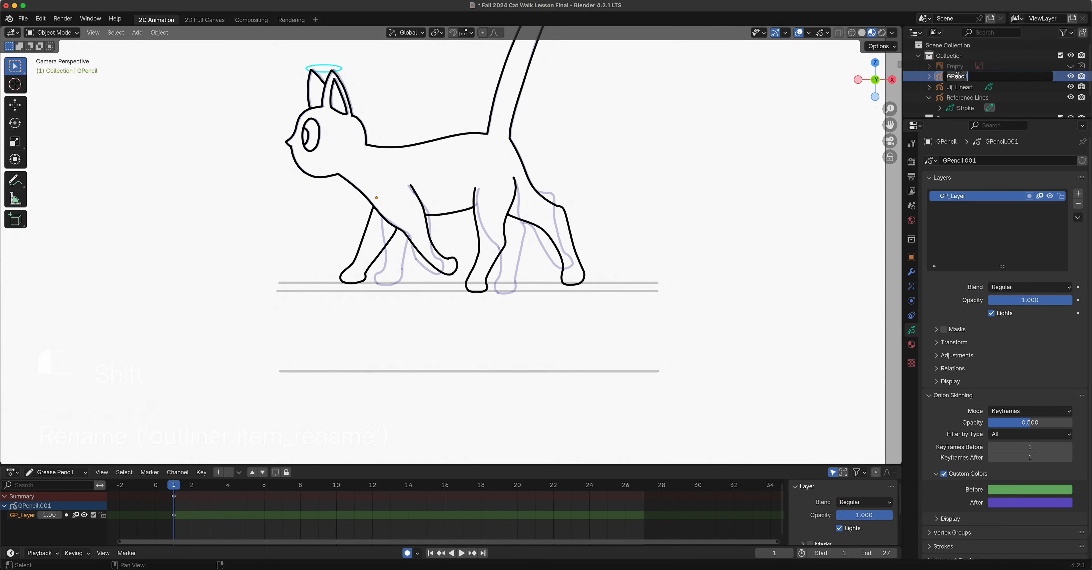
type("Notes")
key("Return")
- Select the Jiji Lineart object and compare its keyframe poses at frames 1, 5, 9 and 13
left_click(960, 76)
key("Up")
key("Up")
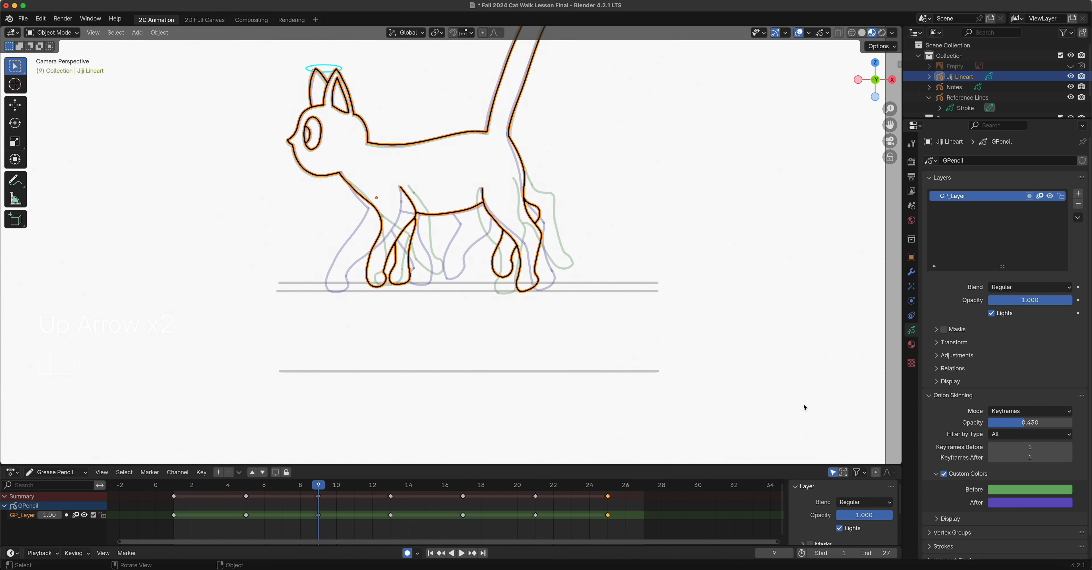
key("Down")
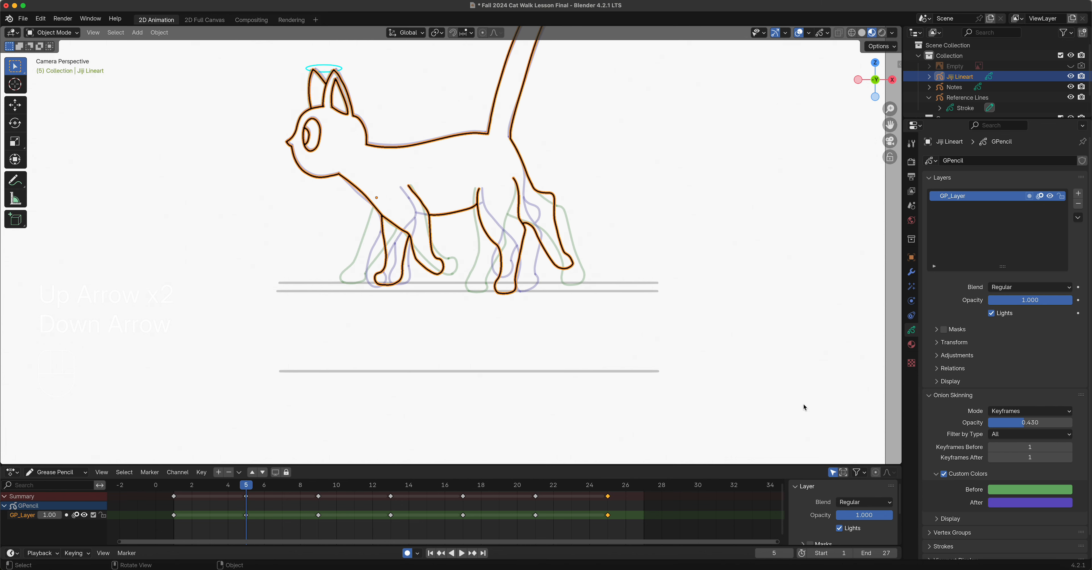
key("Down")
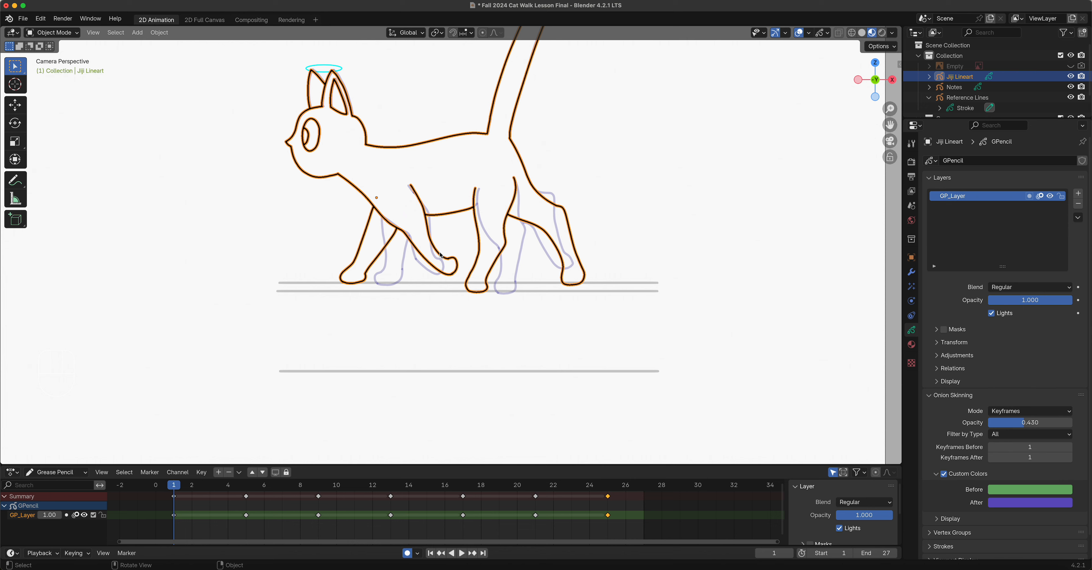
key("Up")
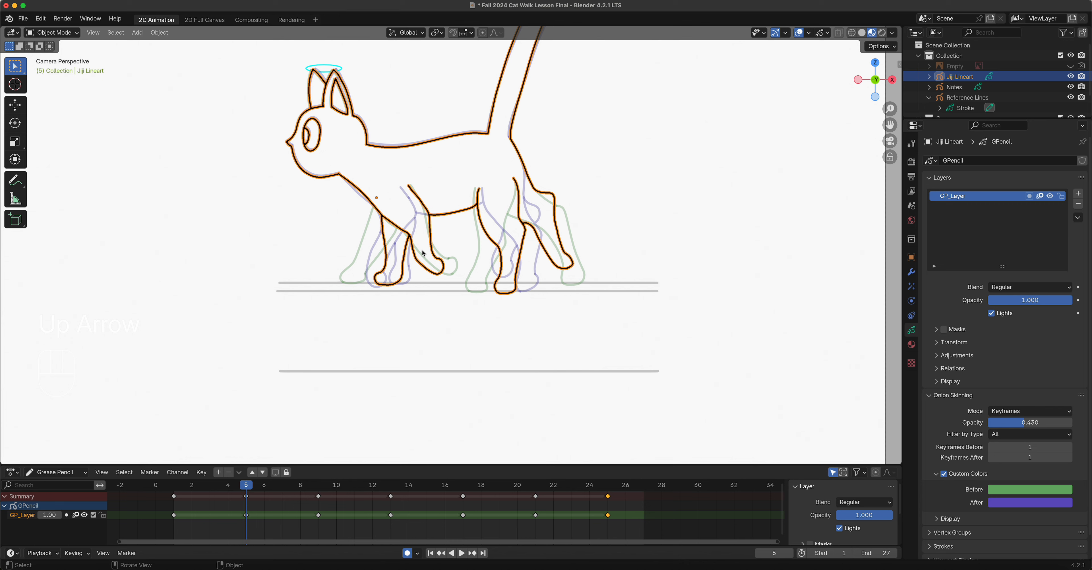
key("Up")
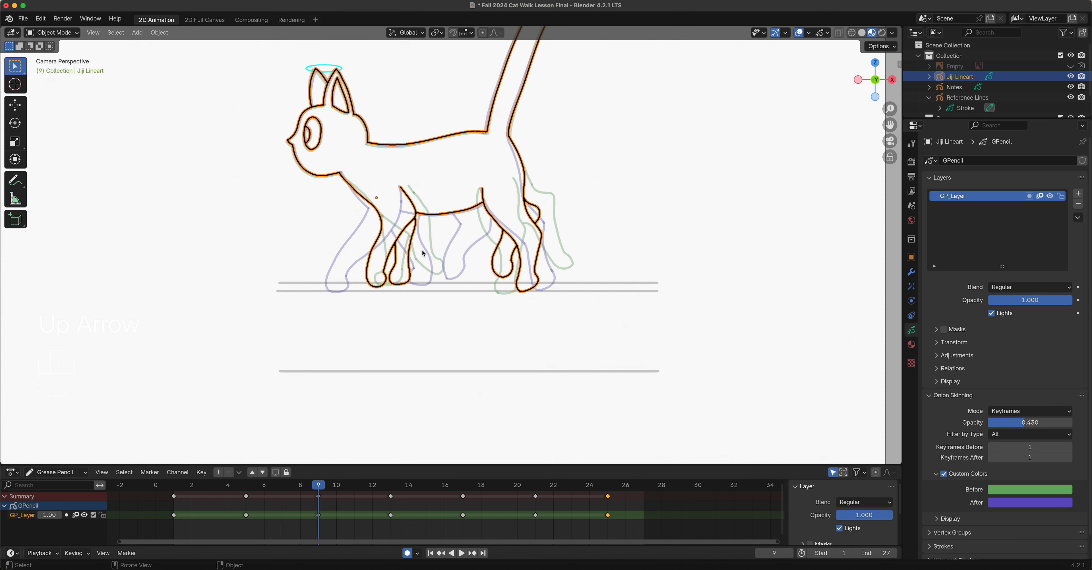
key("Up")
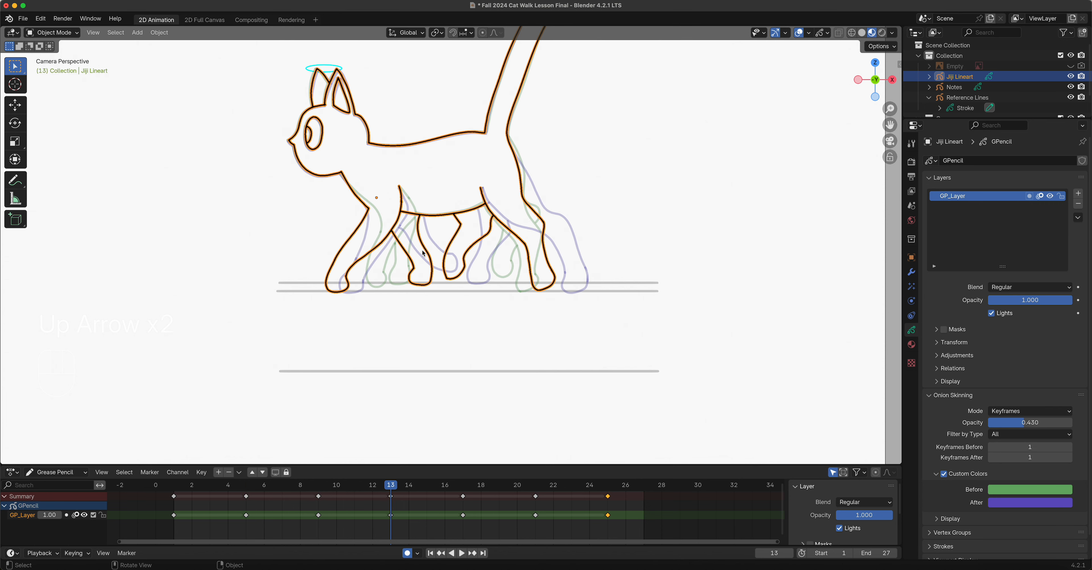
- Review the cat's remaining keyframe poses at frames 17, 21 and 25, and return to frame 1
key("Up")
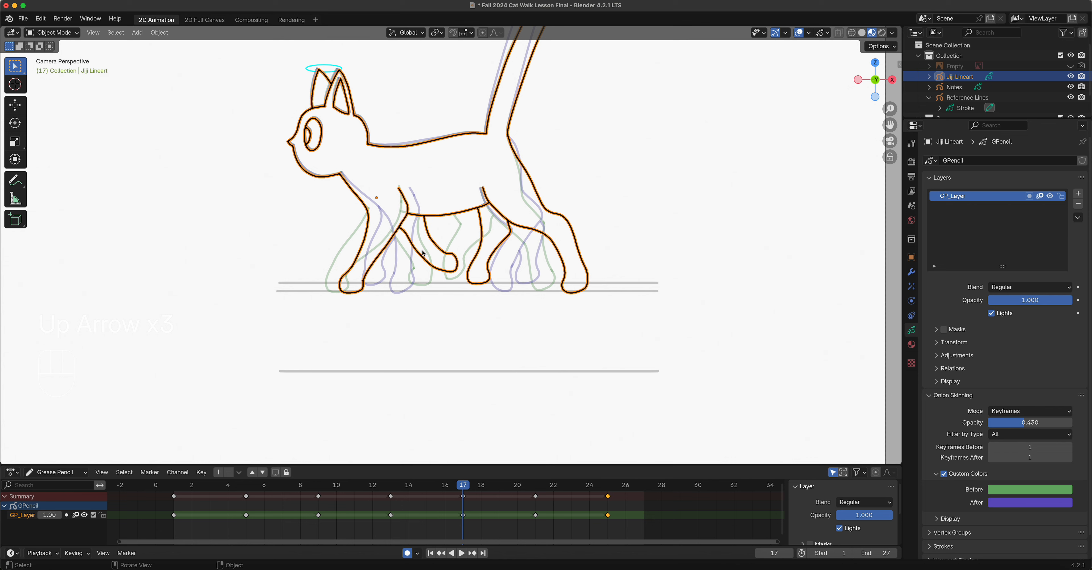
key("Up")
key("Up")
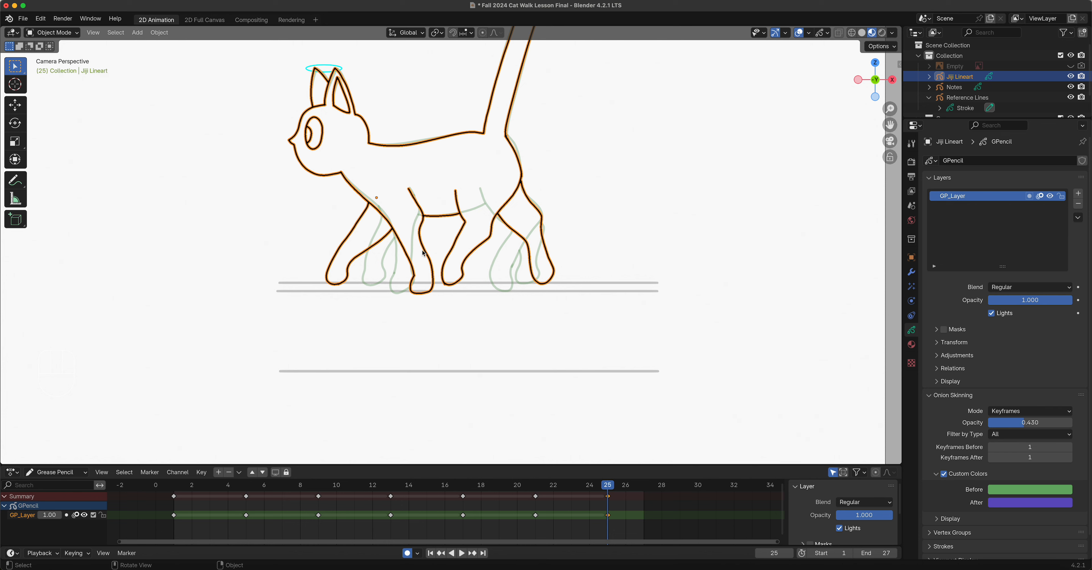
key("Down")
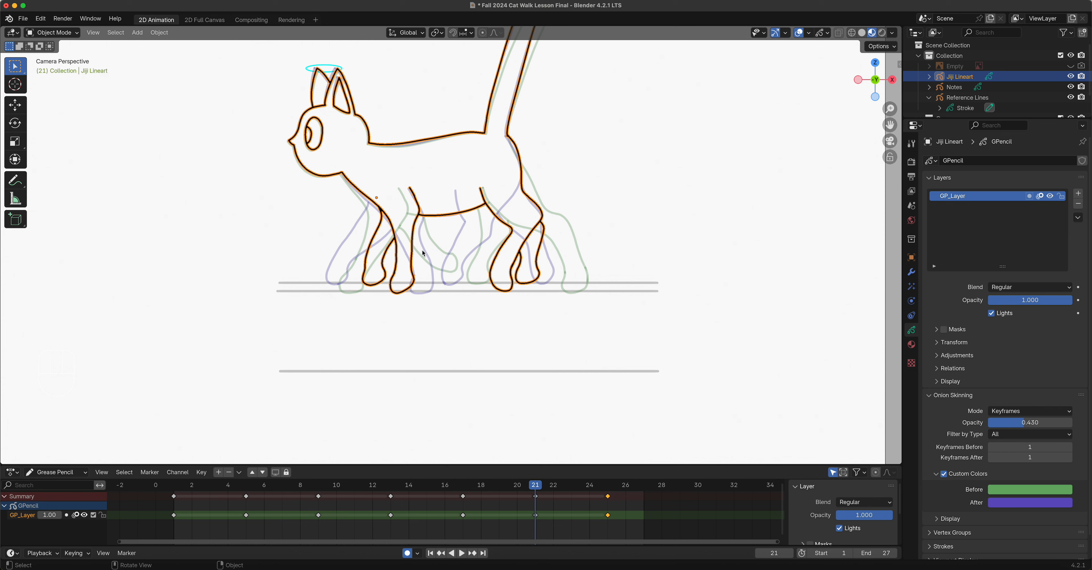
key("Down")
key("Up")
key("Up")
key("Down")
key("Down")
key("Down")
key("Down")
key("Down")
key("Down")
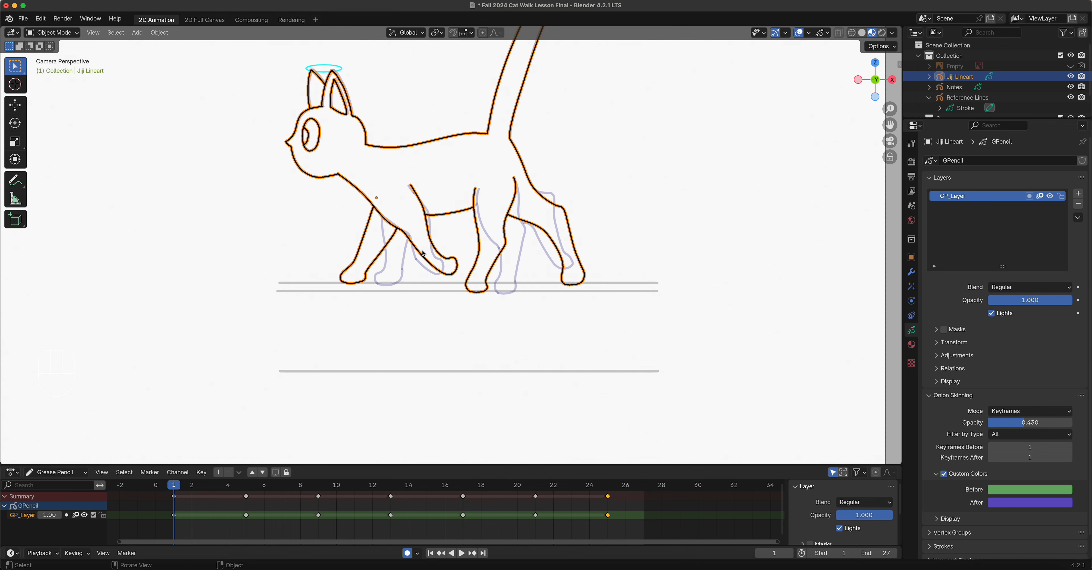
- Select the Notes object and switch it to Draw Mode
left_click(973, 87)
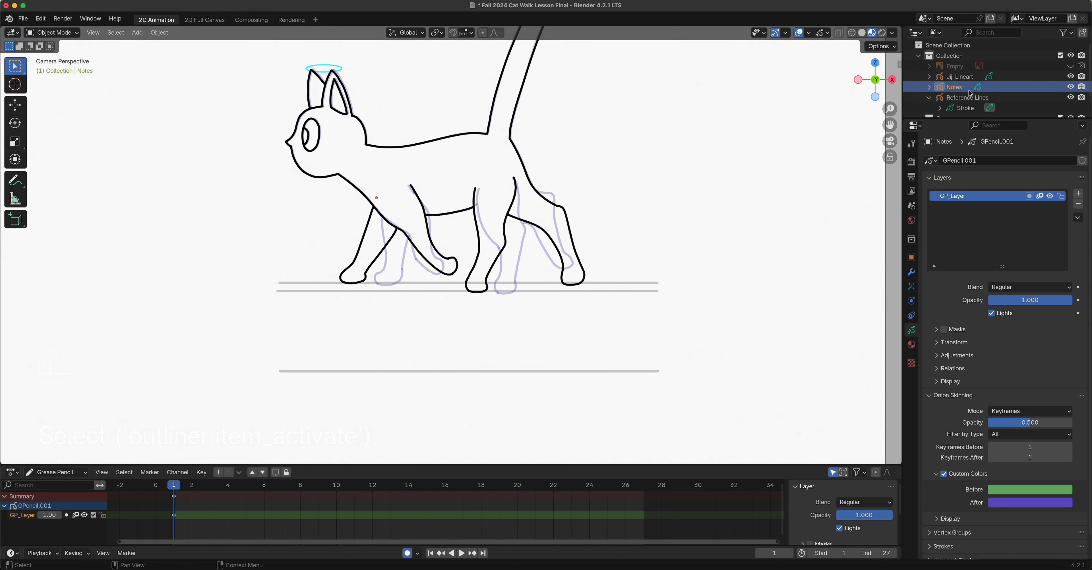
left_click(55, 33)
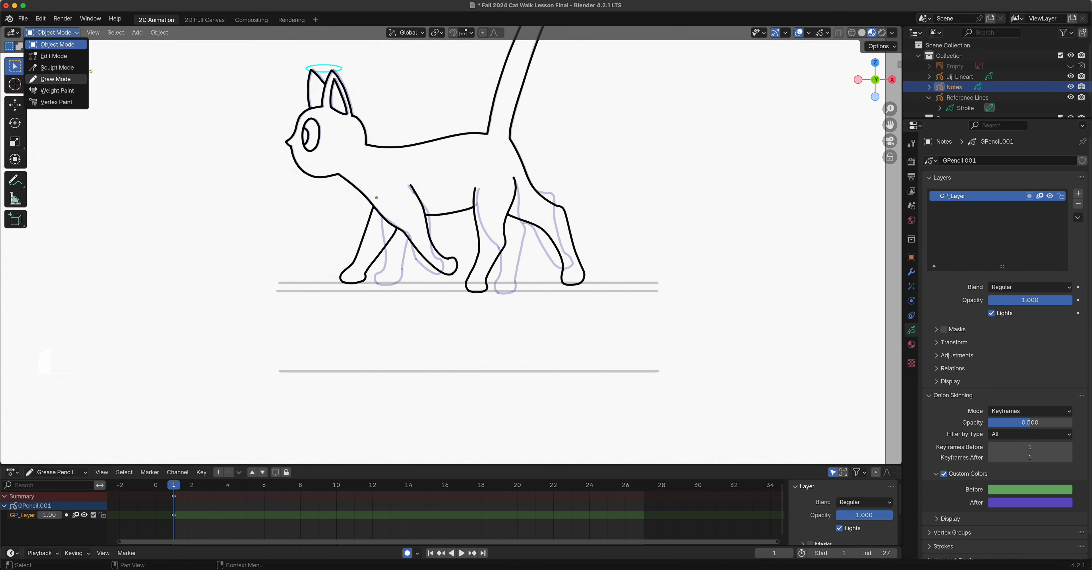
left_click(60, 80)
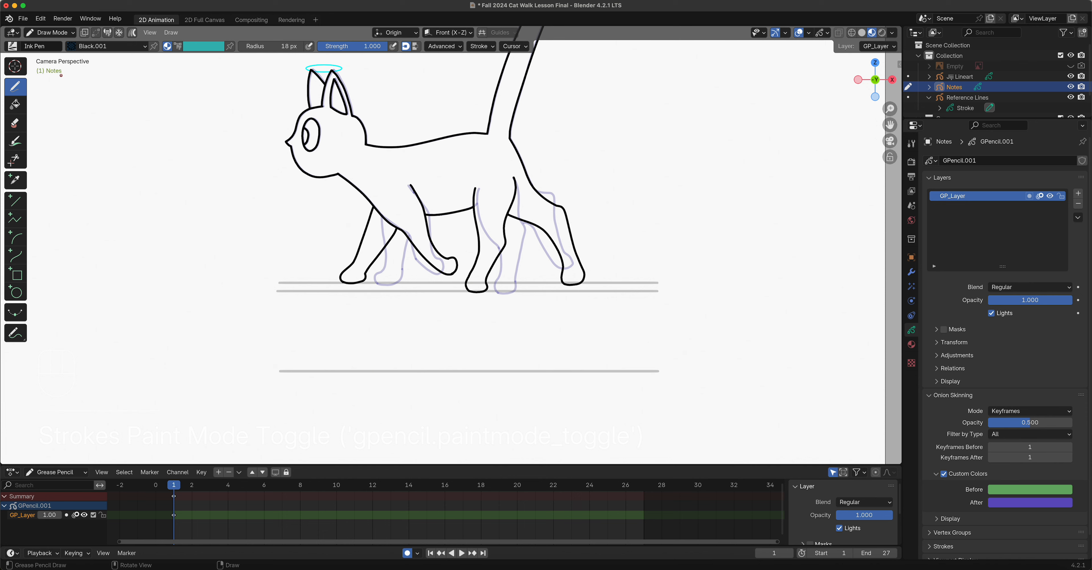
left_click(132, 46)
left_click_drag(279, 273, 291, 275)
key("super+z")
key("super+z")
left_click(491, 47)
left_click(422, 274)
- On frame 1, handwrite R and L beside the two ground lines under the paws and a circled 1 next to them
left_click_drag(278, 276, 289, 279)
left_click_drag(275, 298, 289, 304)
left_click_drag(244, 284, 250, 293)
mouse_move(244, 295)
left_mouse_down()
mouse_move(264, 286)
mouse_move(242, 280)
left_mouse_up()
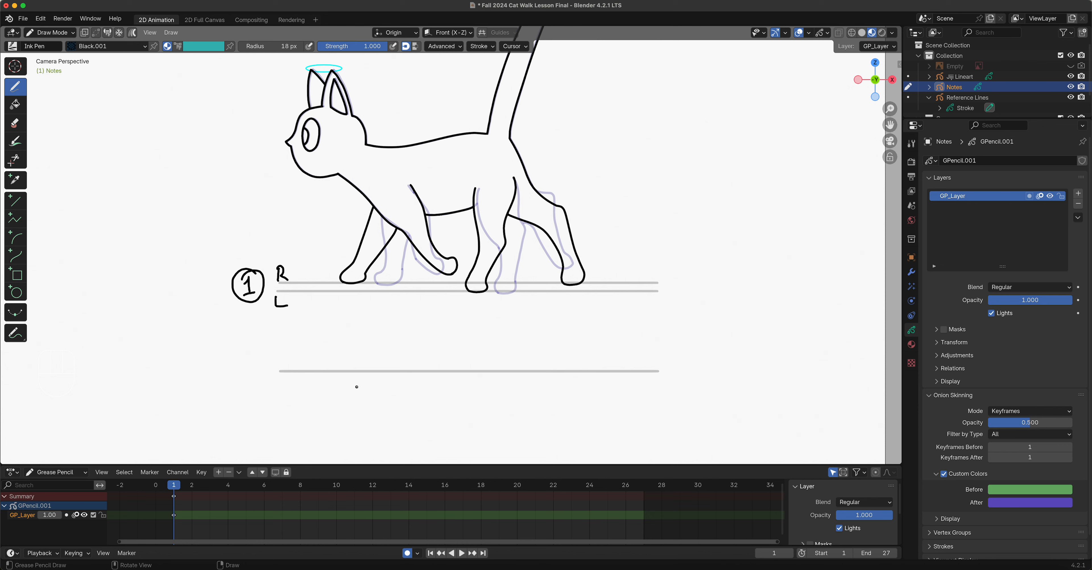
- Handwrite TOP beside the lowest line, with FR above it and an X below it at the front-paw end
mouse_move(223, 364)
left_mouse_down()
mouse_move(237, 363)
mouse_move(230, 381)
mouse_move(252, 370)
left_mouse_up()
mouse_move(335, 405)
left_mouse_down()
mouse_move(340, 387)
mouse_move(348, 400)
left_mouse_up()
left_click_drag(326, 347, 324, 365)
left_click_drag(322, 348, 355, 364)
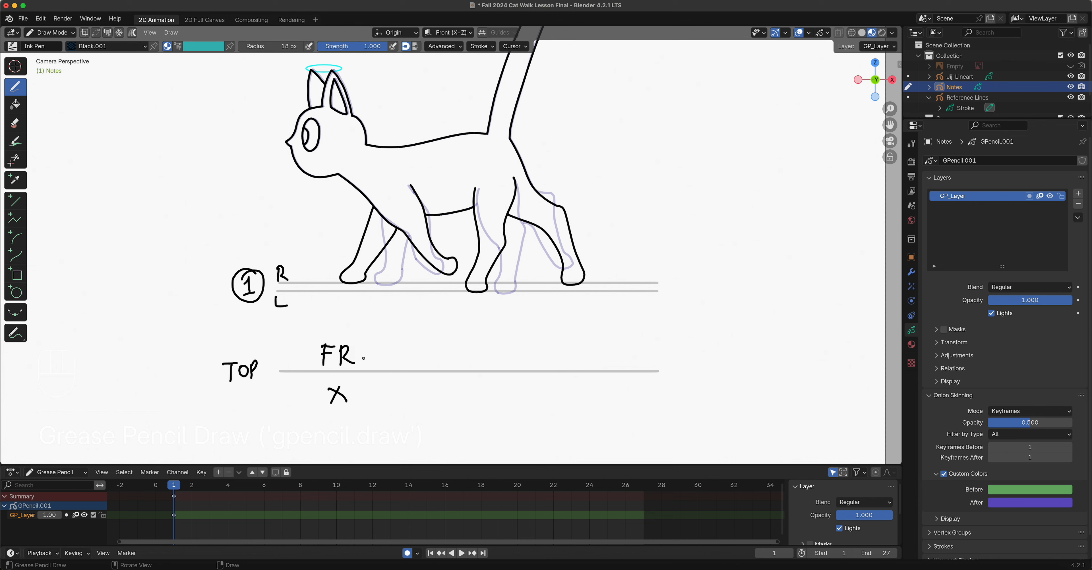
- Handwrite BR above and BL below the TOP line at the back-paw end on frame 1
left_click_drag(543, 344, 543, 360)
left_click_drag(541, 346, 539, 362)
left_click_drag(559, 343, 557, 360)
left_click_drag(559, 344, 569, 359)
left_click_drag(533, 389, 533, 409)
left_click_drag(531, 391, 534, 407)
mouse_move(552, 388)
left_mouse_down()
mouse_move(553, 404)
mouse_move(568, 405)
left_mouse_up()
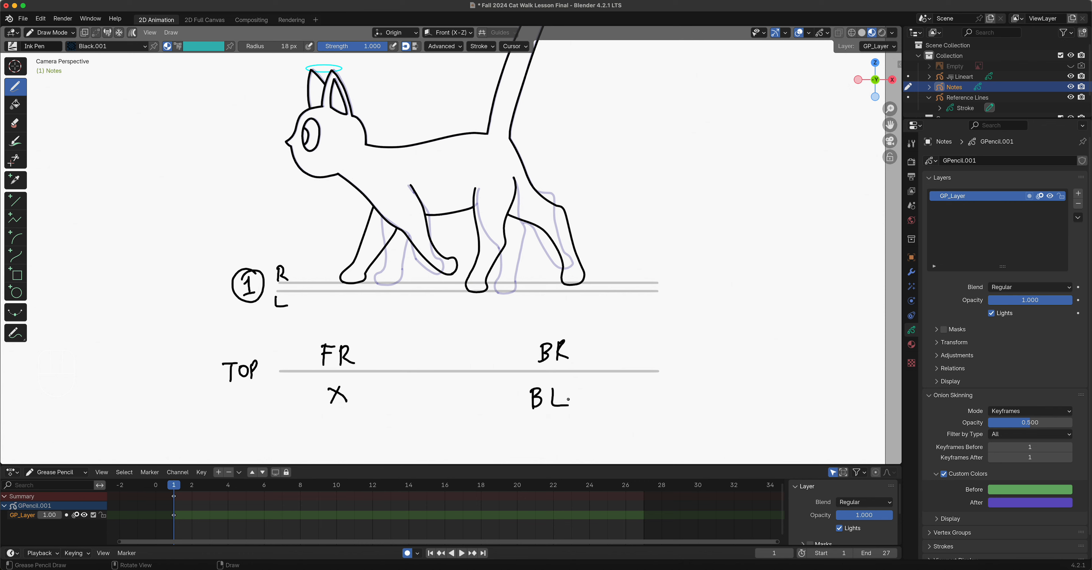
- On frame 5, handwrite FR for the front paw and an X for the back paw above the TOP line
key("Right")
key("Right")
key("Right")
key("Right")
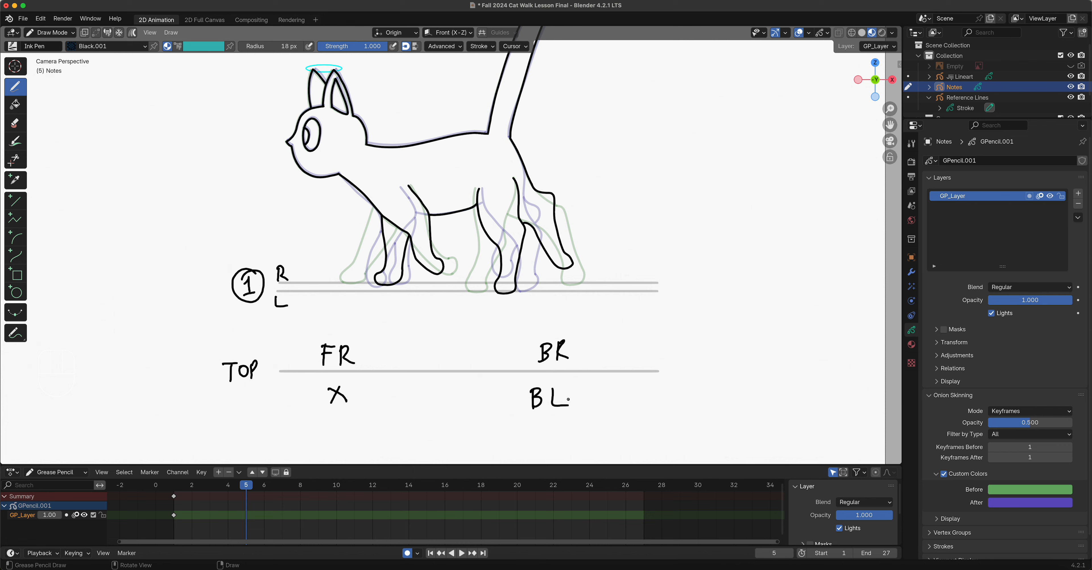
mouse_move(326, 344)
left_mouse_down()
mouse_move(326, 361)
mouse_move(341, 346)
mouse_move(342, 365)
left_mouse_up()
left_click_drag(342, 345, 357, 363)
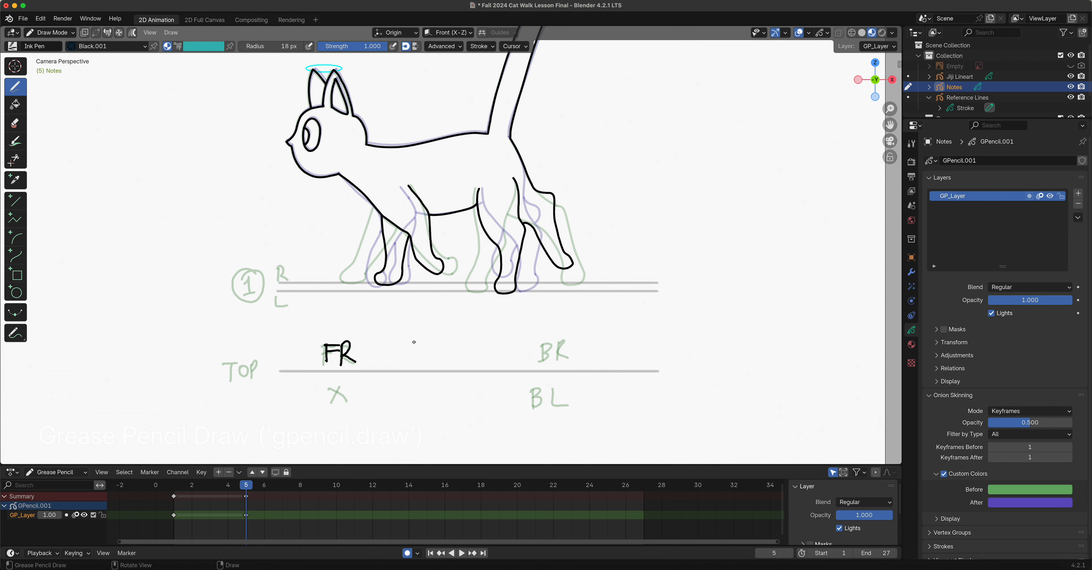
left_click_drag(536, 345, 536, 363)
key("super+z")
key("super+z")
left_click_drag(564, 340, 544, 364)
left_click_drag(547, 345, 568, 359)
- Handwrite an X at the front and BL at the back below the TOP line on frame 5
left_click_drag(345, 383, 334, 403)
left_click_drag(330, 388, 349, 404)
left_click_drag(533, 386, 532, 407)
mouse_move(552, 386)
left_mouse_down()
mouse_move(551, 403)
mouse_move(566, 406)
left_mouse_up()
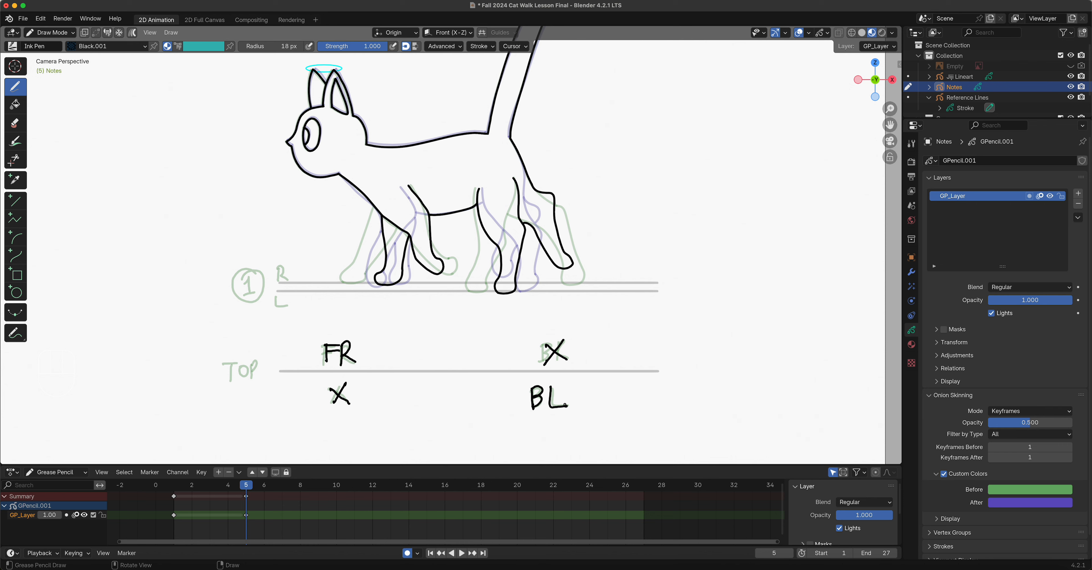
- On frame 9, handwrite FR and X above the TOP line and X and BL below it
key("Down")
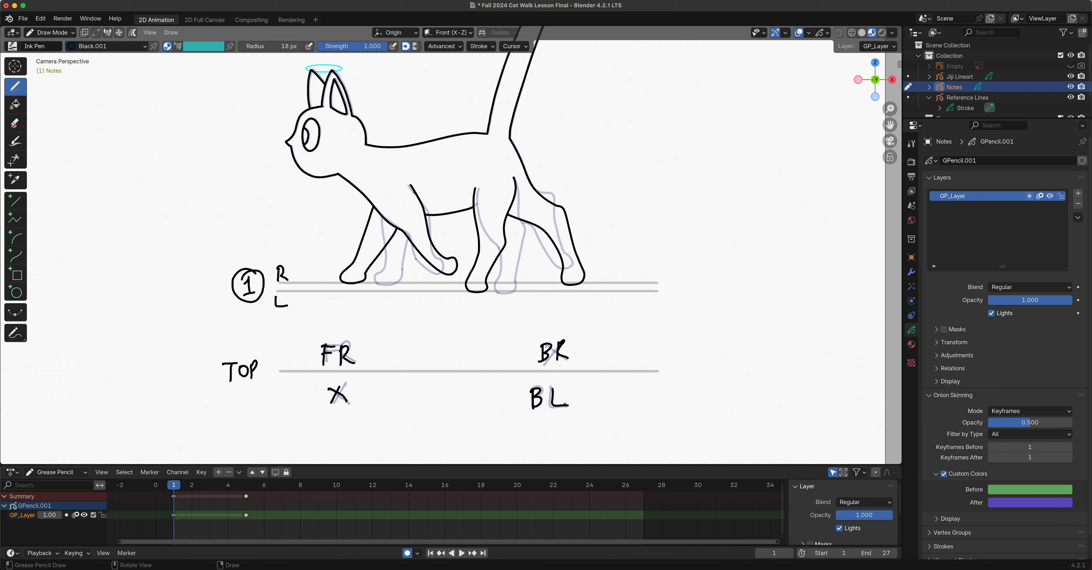
key("Up")
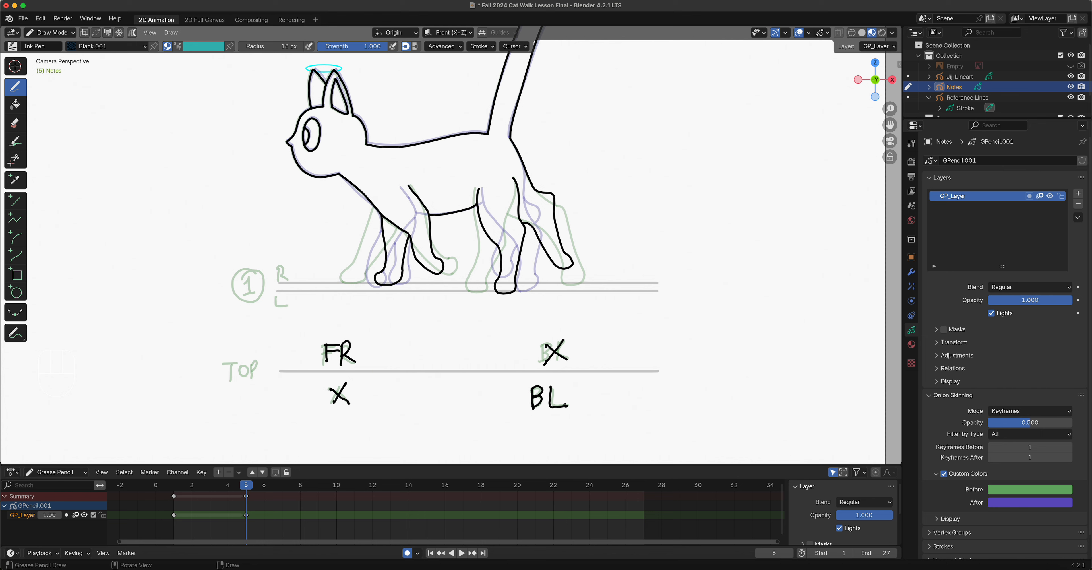
key("Up")
key("Down")
key("Up")
key("Right")
key("Right")
key("Right")
key("Right")
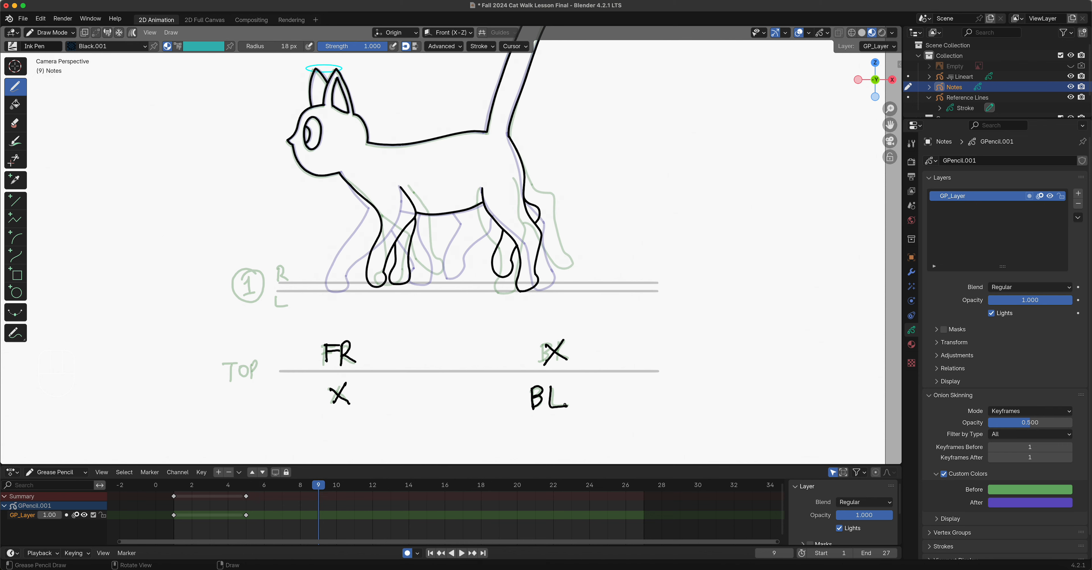
mouse_move(330, 344)
left_mouse_down()
mouse_move(329, 363)
mouse_move(358, 342)
mouse_move(345, 351)
mouse_move(363, 363)
left_mouse_up()
mouse_move(563, 341)
left_mouse_down()
mouse_move(546, 362)
mouse_move(563, 363)
left_mouse_up()
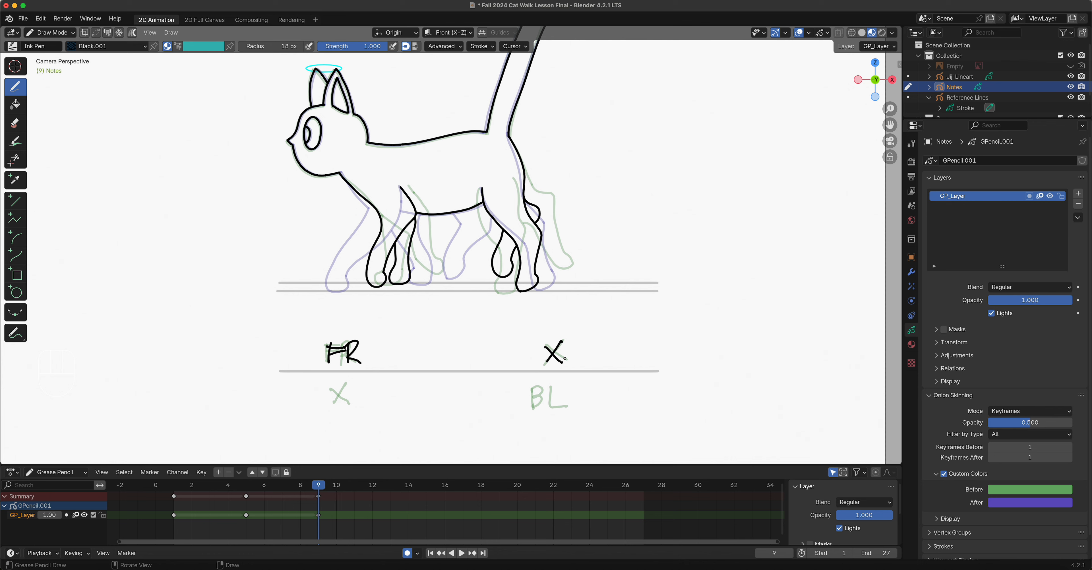
mouse_move(537, 387)
left_mouse_down()
mouse_move(535, 413)
mouse_move(573, 410)
left_mouse_up()
mouse_move(350, 384)
left_mouse_down()
mouse_move(335, 405)
mouse_move(353, 407)
left_mouse_up()
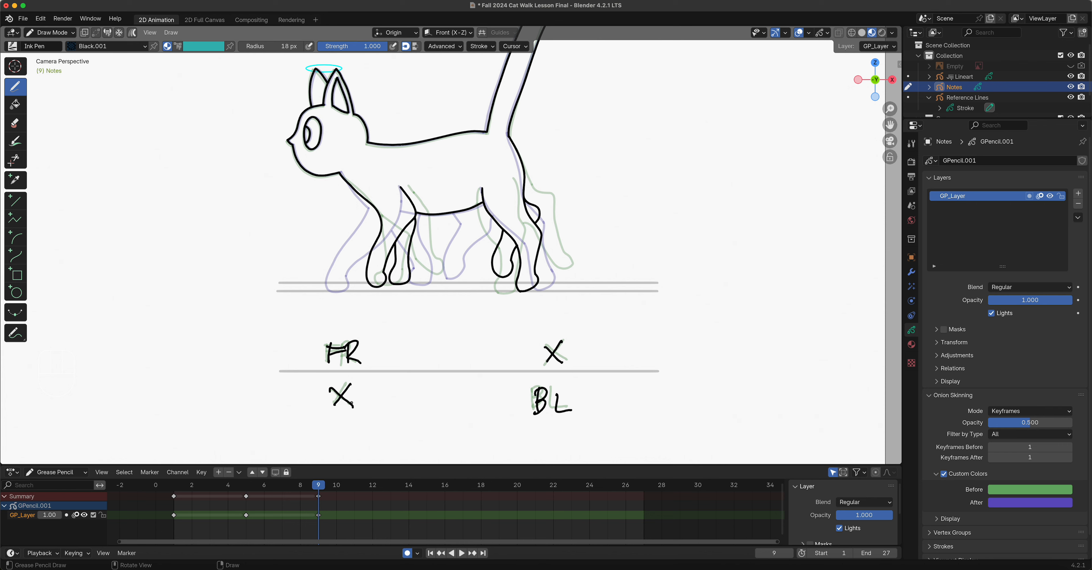
- Number the pose notes with a circled 2 on frame 5 and a circled 3 on frame 9
key("Right")
key("Down")
key("Left")
key("Left")
key("Left")
key("Left")
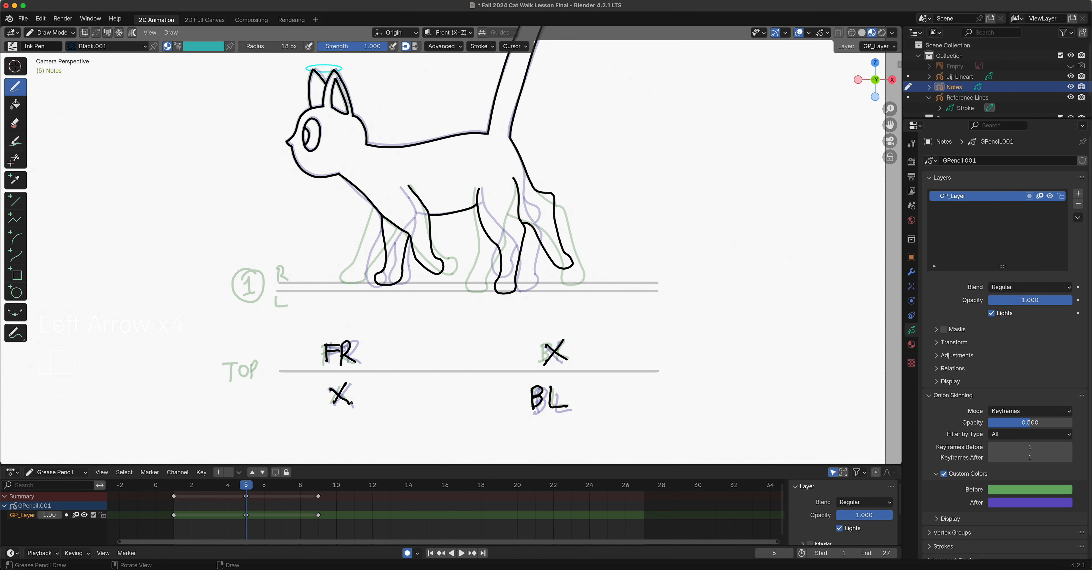
mouse_move(242, 278)
left_mouse_down()
mouse_move(255, 293)
mouse_move(233, 292)
mouse_move(237, 276)
left_mouse_up()
key("Down")
key("Up")
key("Up")
mouse_move(241, 276)
left_mouse_down()
mouse_move(243, 294)
mouse_move(268, 276)
mouse_move(234, 281)
left_mouse_up()
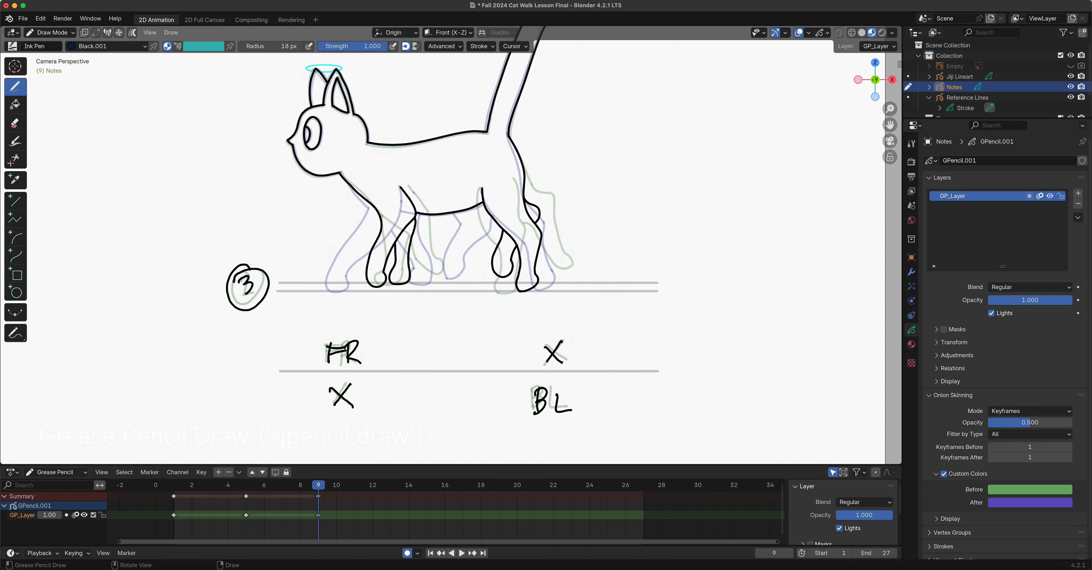
- Handwrite a circled 4 beside the ground lines on frame 13
key("Right")
key("Right")
key("Right")
key("Right")
key("Right")
key("Right")
key("Left")
key("Left")
key("Left")
key("Left")
key("Right")
key("Right")
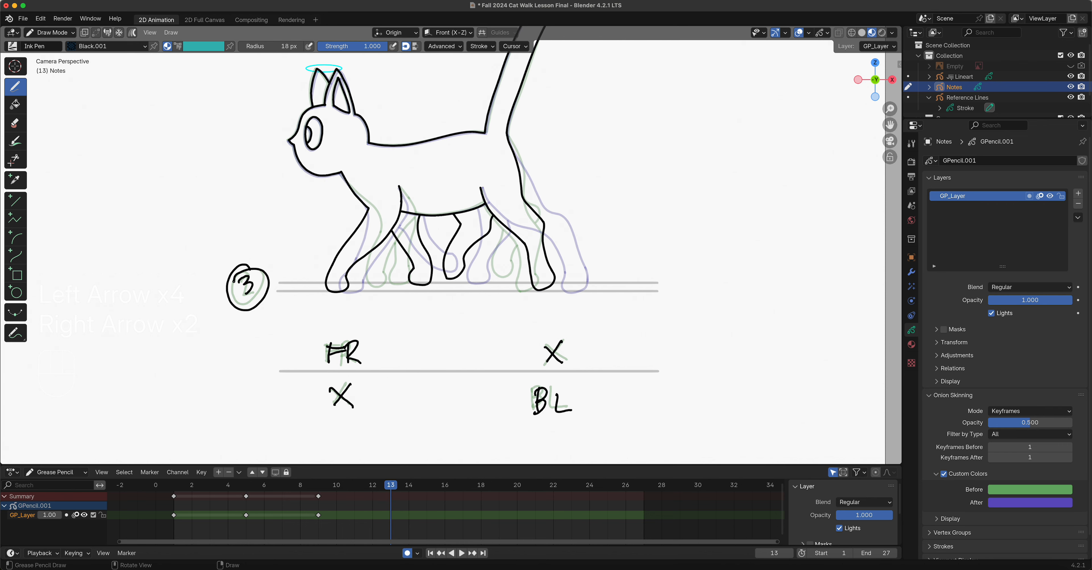
mouse_move(246, 273)
left_mouse_down()
mouse_move(257, 290)
mouse_move(251, 305)
mouse_move(234, 286)
left_mouse_up()
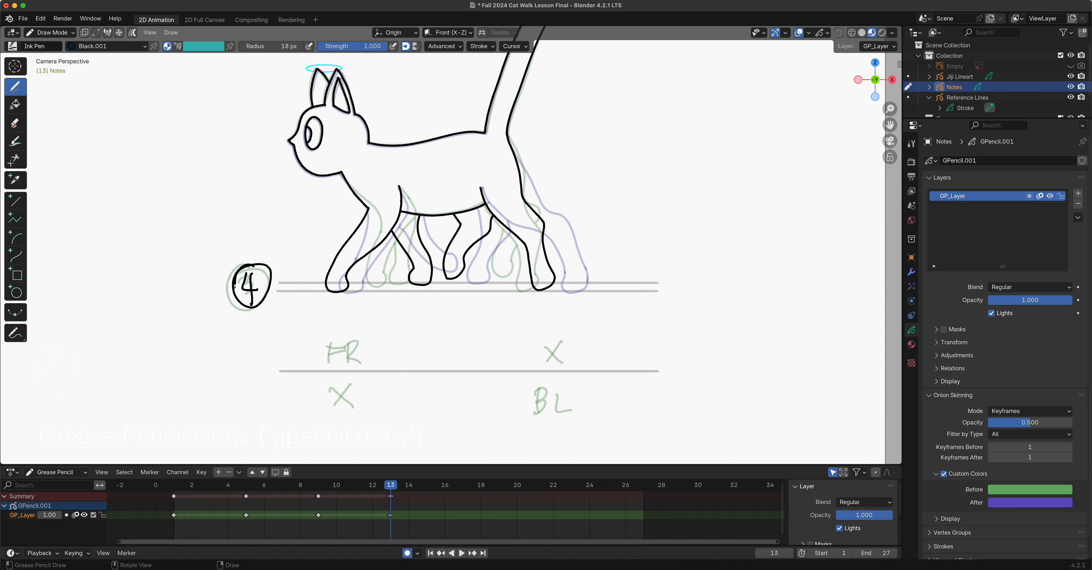
- On frame 13, handwrite FR and X above the TOP line and FL and BL below it
left_click_drag(328, 345, 326, 367)
mouse_move(323, 350)
left_mouse_down()
mouse_move(344, 347)
mouse_move(339, 355)
left_mouse_up()
mouse_move(344, 344)
left_mouse_down()
mouse_move(344, 362)
mouse_move(363, 361)
mouse_move(318, 411)
mouse_move(338, 384)
left_mouse_up()
left_click_drag(319, 398, 357, 406)
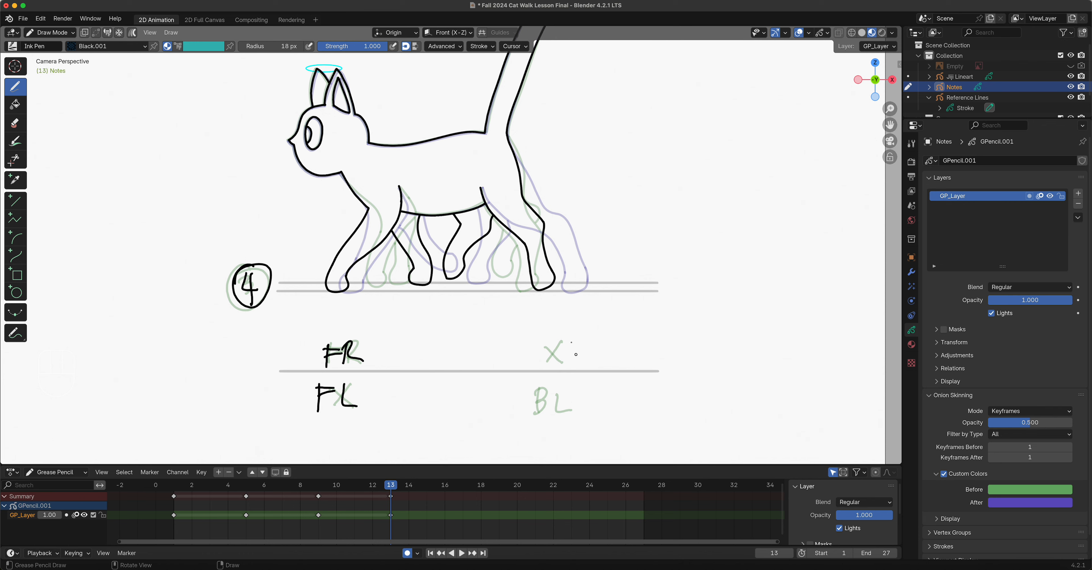
mouse_move(560, 341)
left_mouse_down()
mouse_move(537, 410)
mouse_move(570, 408)
left_mouse_up()
- Handwrite a circled 5 beside the ground lines on frame 17
key("Right")
key("Right")
key("Right")
key("Right")
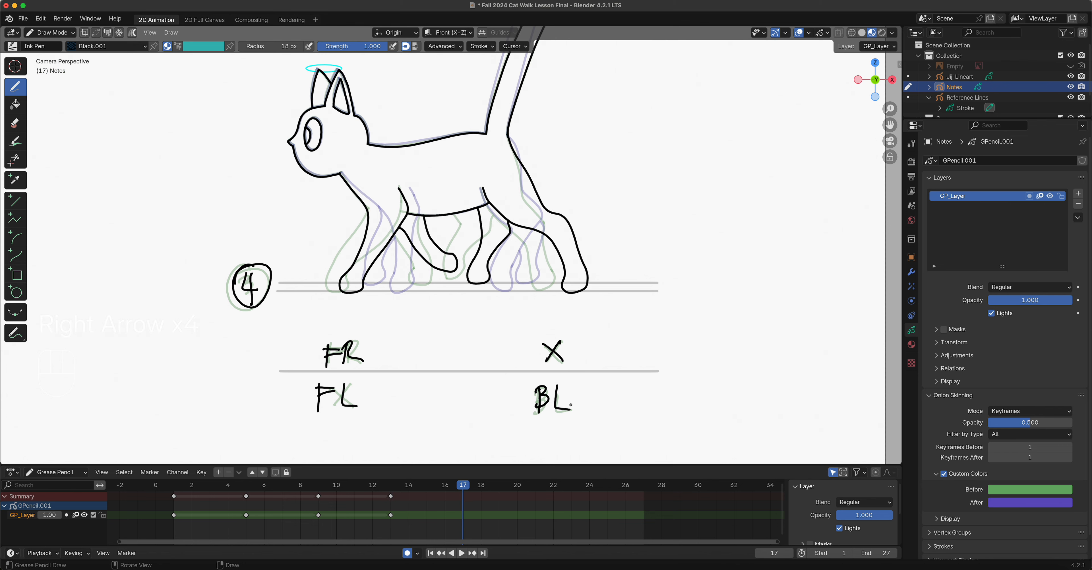
key("Left")
key("Right")
key("Left")
key("Right")
mouse_move(257, 270)
left_mouse_down()
mouse_move(244, 271)
mouse_move(244, 293)
mouse_move(261, 306)
mouse_move(249, 264)
left_mouse_up()
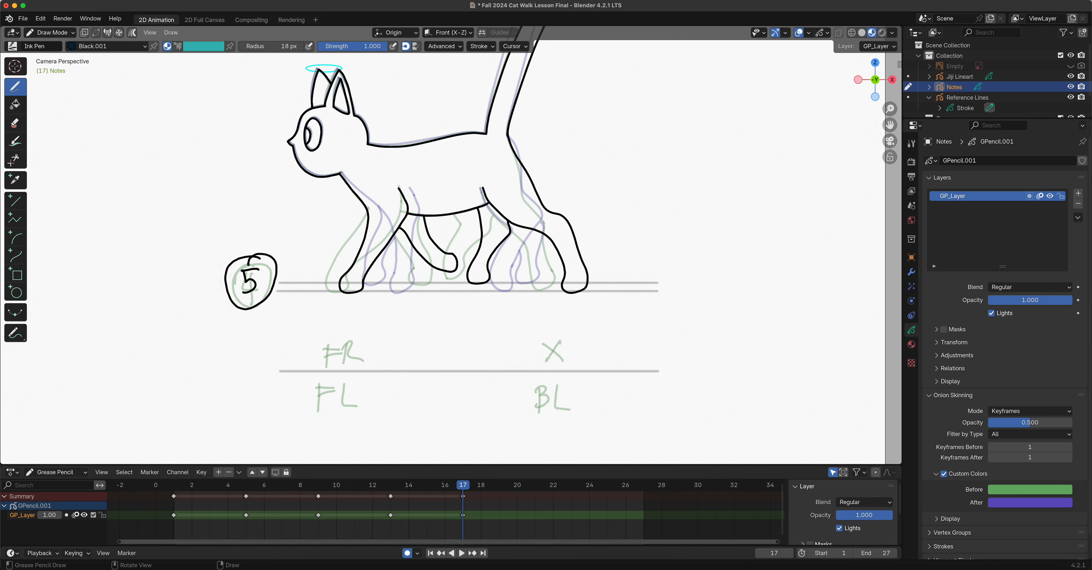
- On frame 17, handwrite X and BR above the TOP line and FL and BL below it
left_click_drag(347, 340, 335, 362)
mouse_move(332, 342)
left_mouse_down()
mouse_move(351, 360)
mouse_move(324, 409)
mouse_move(333, 399)
left_mouse_up()
left_click_drag(341, 391, 354, 409)
mouse_move(536, 342)
left_mouse_down()
mouse_move(534, 362)
mouse_move(556, 349)
mouse_move(568, 359)
mouse_move(542, 409)
left_mouse_up()
mouse_move(541, 388)
left_mouse_down()
mouse_move(553, 403)
mouse_move(542, 409)
left_mouse_up()
mouse_move(564, 388)
left_mouse_down()
mouse_move(561, 401)
mouse_move(579, 402)
left_mouse_up()
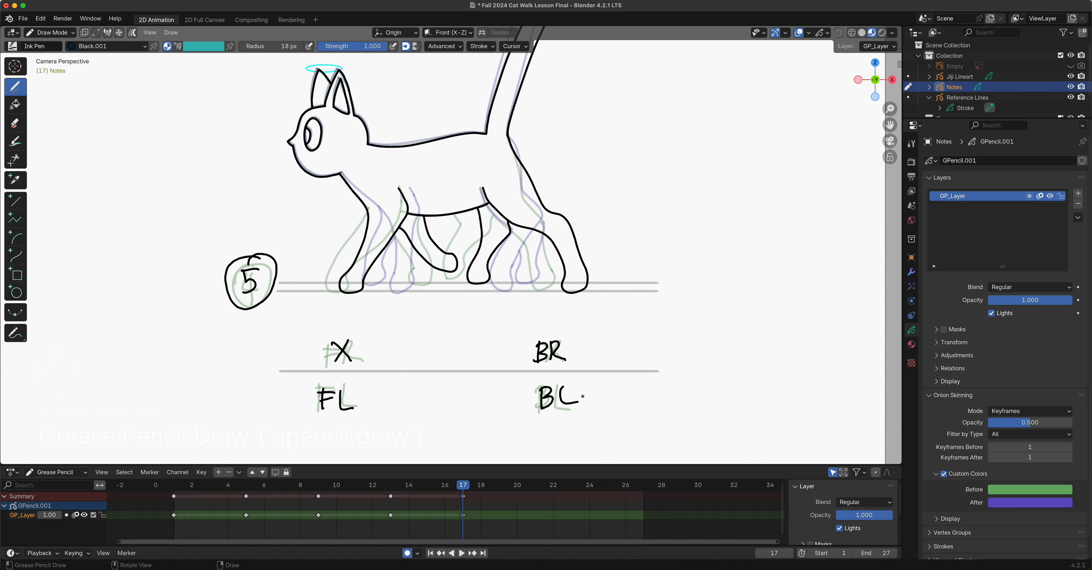
- On frame 21, handwrite FR and BR above the TOP line and a circled 6 beside the ground lines
key("Right")
key("Right")
key("Right")
key("Right")
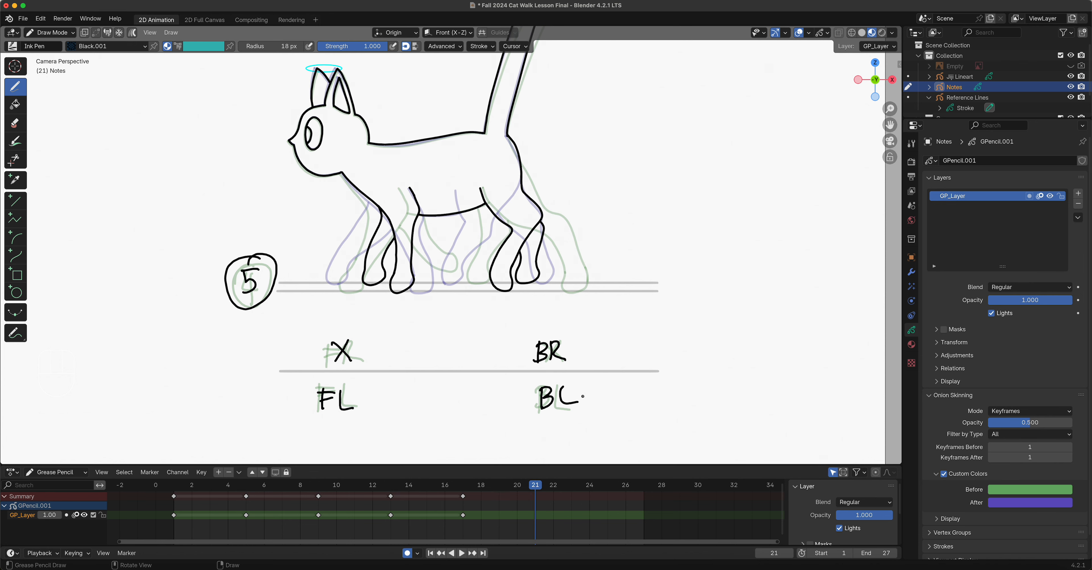
mouse_move(329, 343)
left_mouse_down()
mouse_move(328, 365)
mouse_move(340, 349)
left_mouse_up()
mouse_move(346, 344)
left_mouse_down()
mouse_move(345, 361)
mouse_move(358, 359)
left_mouse_up()
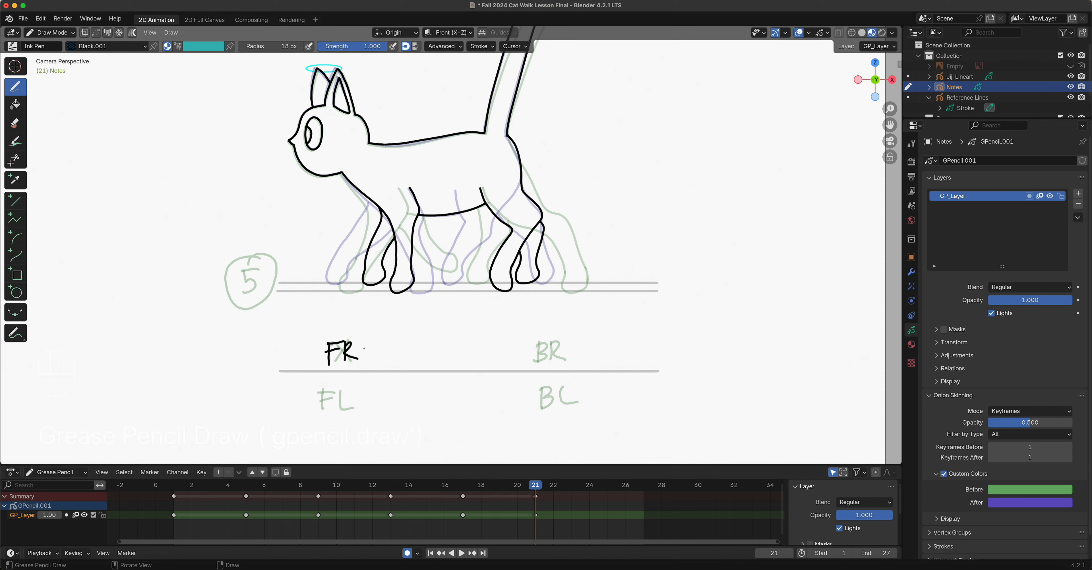
left_click_drag(537, 338, 537, 361)
mouse_move(534, 340)
left_mouse_down()
mouse_move(535, 361)
mouse_move(567, 360)
left_mouse_up()
mouse_move(248, 271)
left_mouse_down()
mouse_move(252, 287)
mouse_move(268, 292)
mouse_move(232, 263)
left_mouse_up()
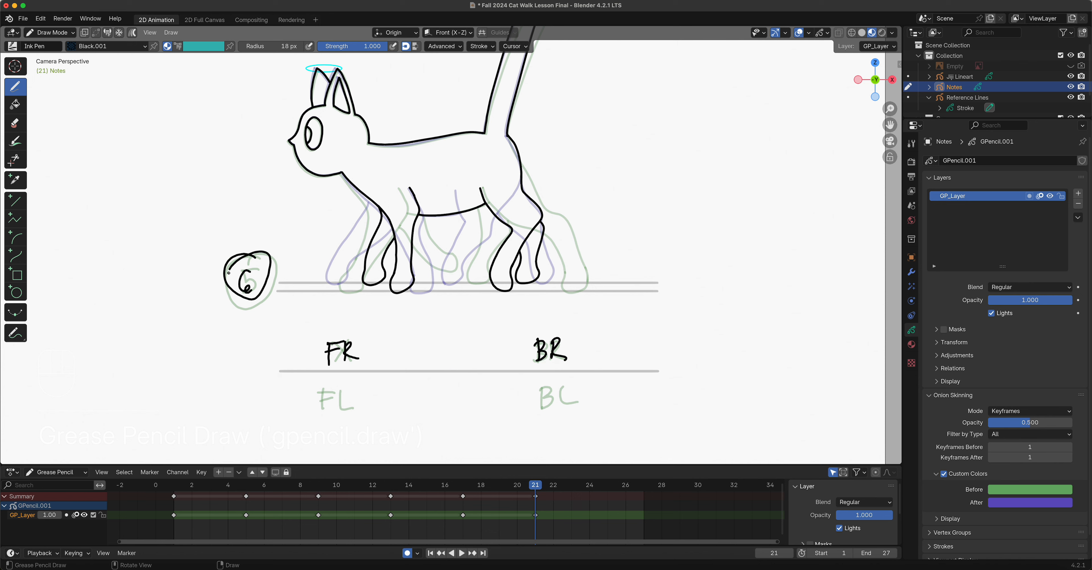
- Handwrite FL and BL below the TOP line on frame 21
left_click_drag(324, 389, 321, 412)
mouse_move(318, 391)
left_mouse_down()
mouse_move(336, 388)
mouse_move(333, 399)
left_mouse_up()
left_click_drag(333, 389, 355, 405)
left_click_drag(538, 391, 538, 411)
left_click_drag(563, 386, 578, 404)
- Handwrite a circled 7 beside the ground lines on frame 25
key("Right")
key("Right")
key("Right")
key("Right")
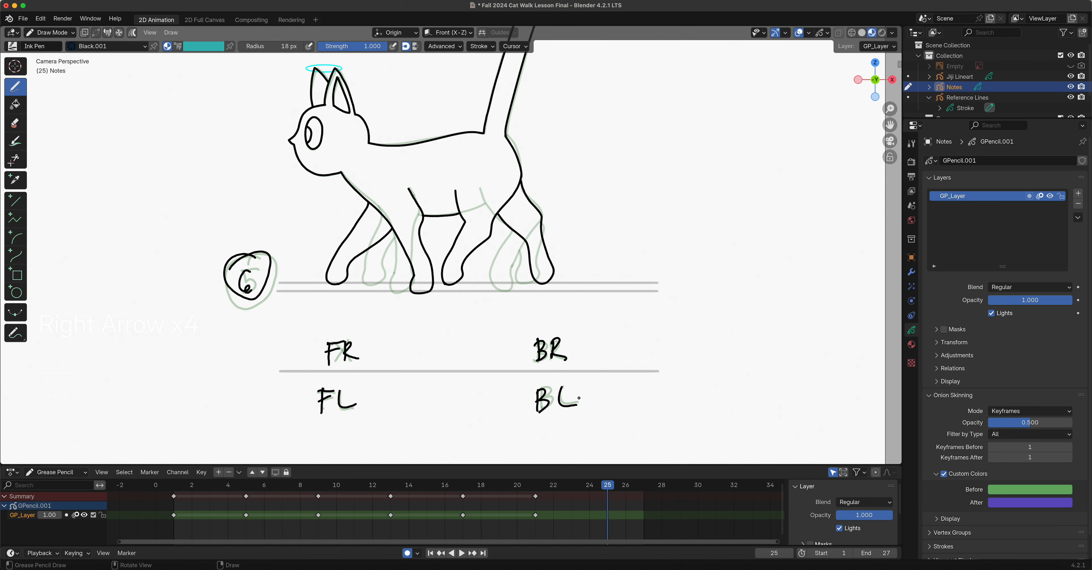
mouse_move(243, 265)
left_mouse_down()
mouse_move(258, 263)
mouse_move(253, 284)
mouse_move(242, 260)
left_mouse_up()
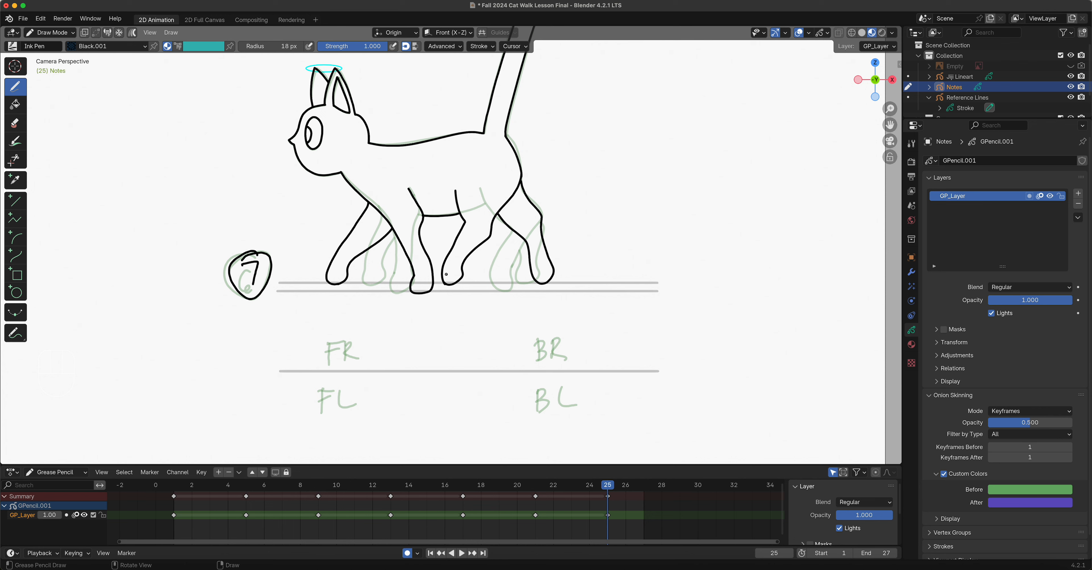
- On frame 25, handwrite FR and BR above the TOP line and FL and X below it
mouse_move(557, 390)
left_mouse_down()
mouse_move(544, 408)
mouse_move(564, 408)
left_mouse_up()
mouse_move(540, 342)
left_mouse_down()
mouse_move(539, 365)
mouse_move(537, 357)
left_mouse_up()
mouse_move(547, 365)
left_mouse_down()
mouse_move(559, 345)
mouse_move(574, 360)
left_mouse_up()
mouse_move(330, 343)
left_mouse_down()
mouse_move(330, 367)
mouse_move(343, 344)
mouse_move(348, 363)
mouse_move(367, 361)
mouse_move(324, 409)
left_mouse_up()
left_click_drag(322, 385, 338, 385)
left_click_drag(322, 395, 356, 406)
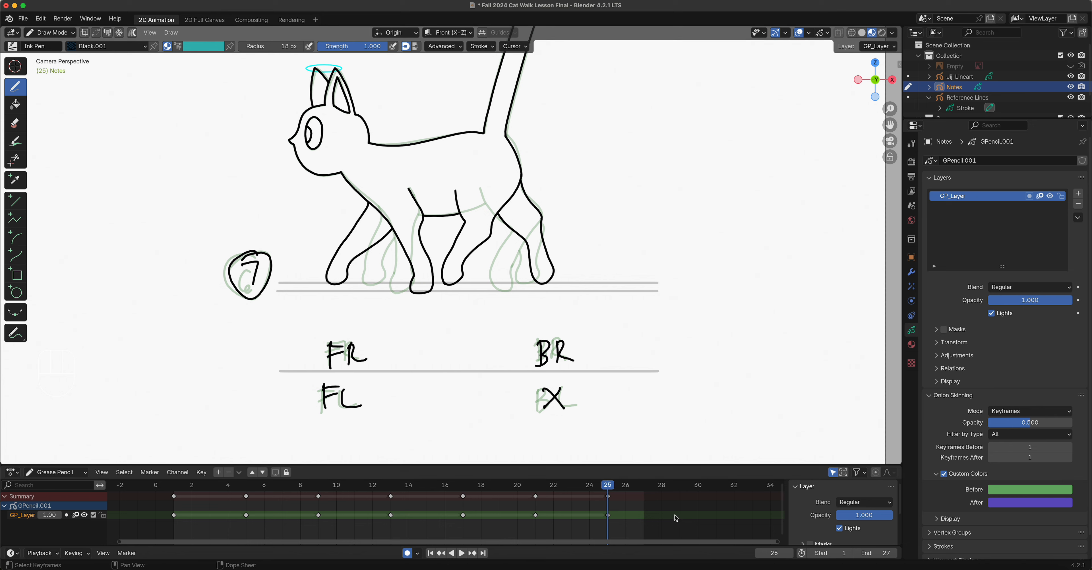
- Compare the cat's pose and paw notes at frame 1 with those at frame 25
left_click(178, 488)
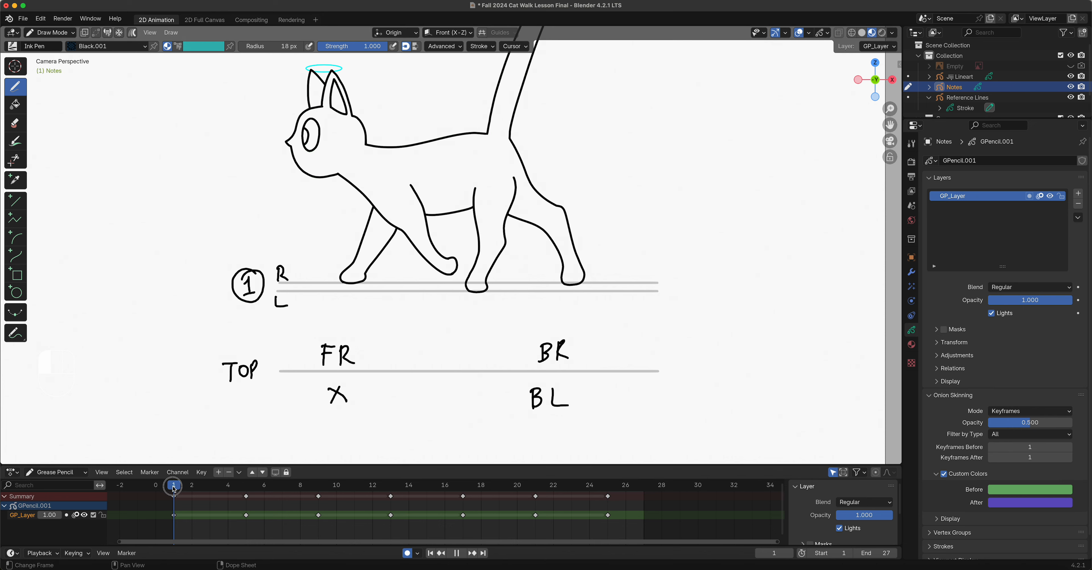
left_click(609, 492)
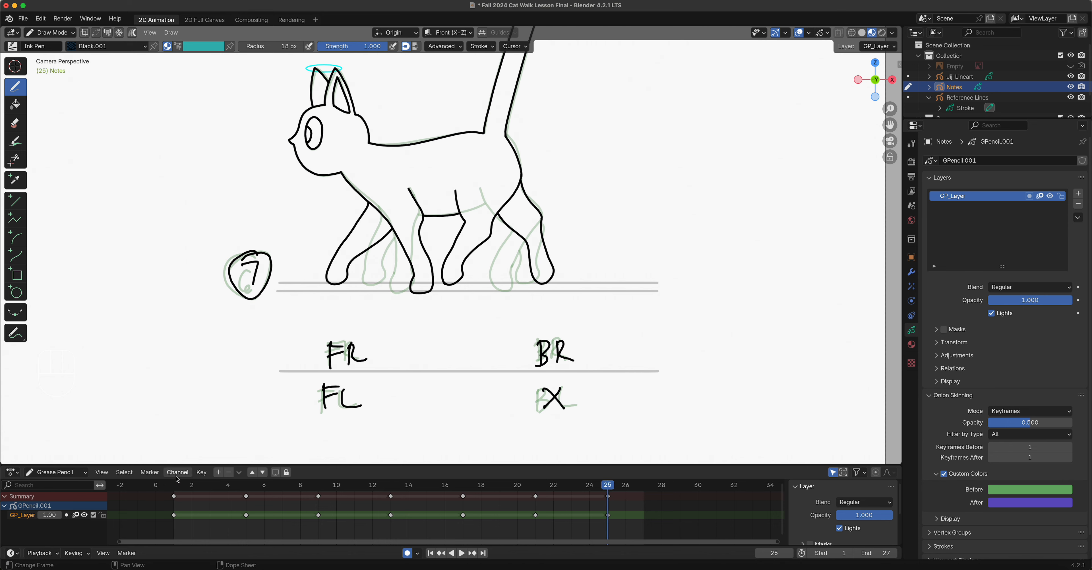
left_click(176, 489)
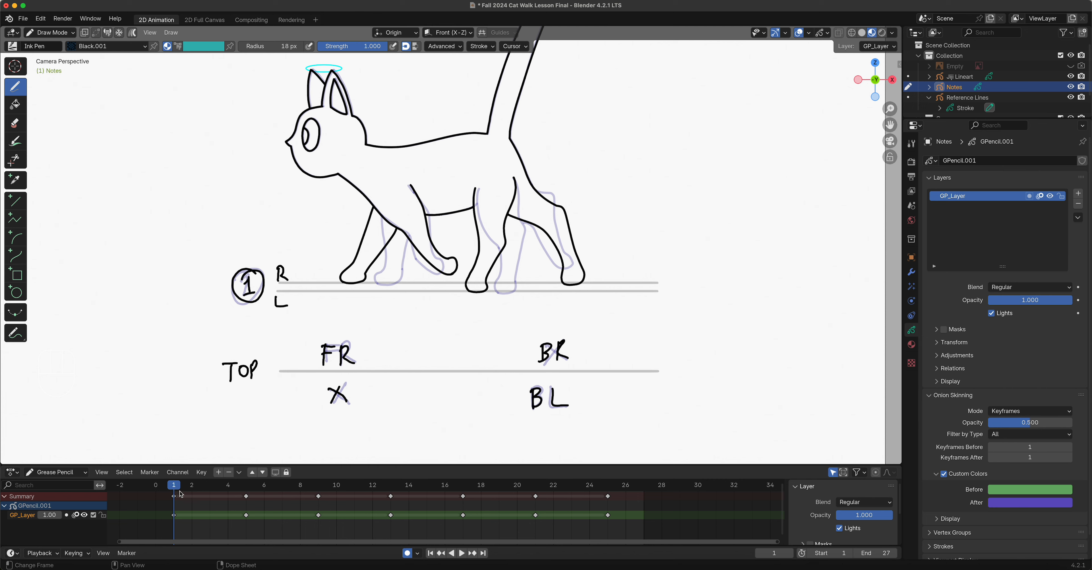
- Play through the annotated walk cycle and examine the cat's pose and paw notes at frame 1
key("space")
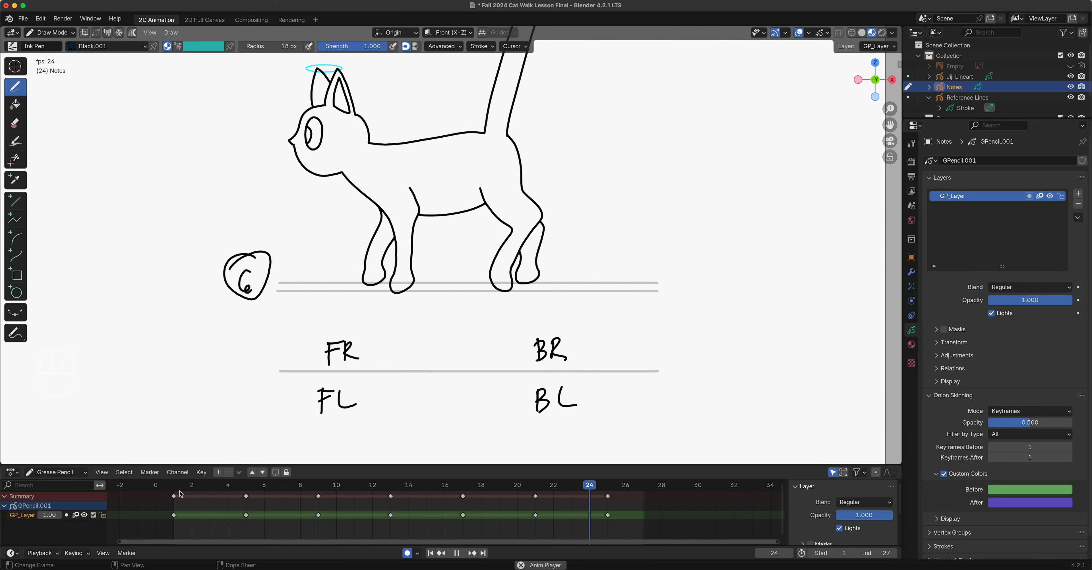
key("space")
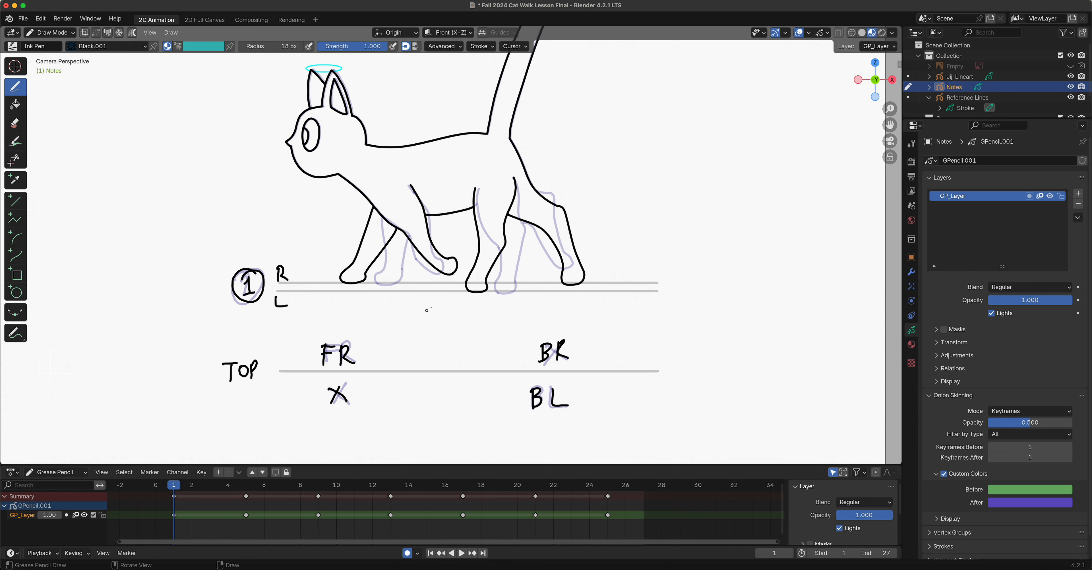
scroll(427, 310, "down", 3)
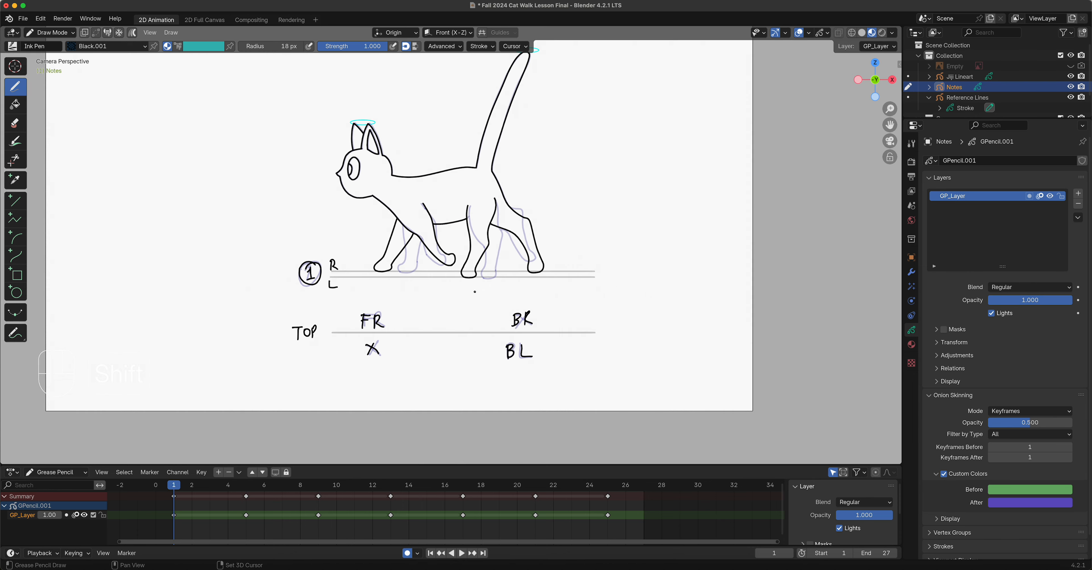
scroll(475, 291, "up", 2)
scroll(467, 335, "up", 1)
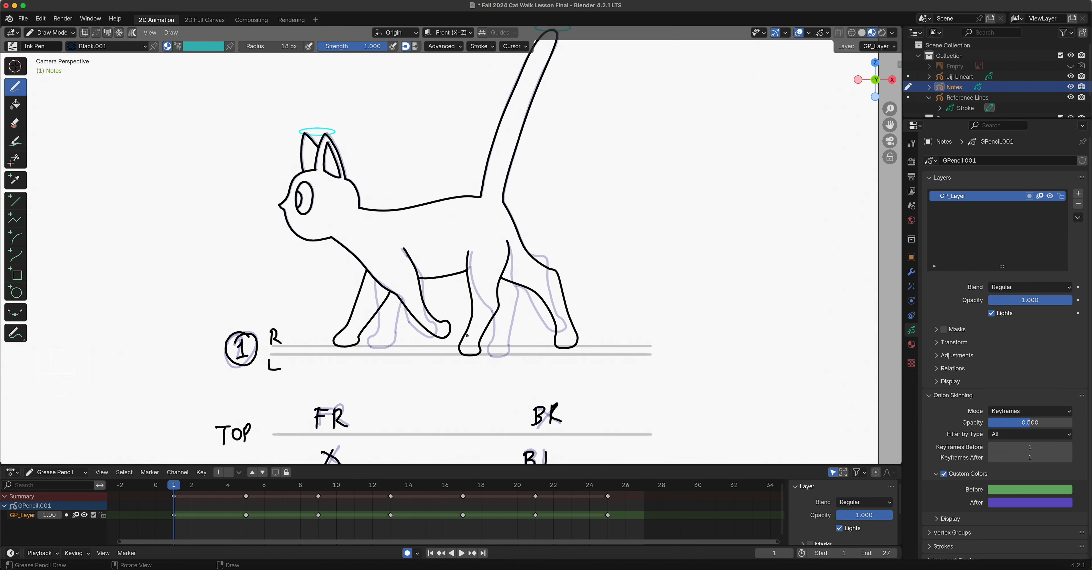
scroll(492, 324, "down", 2)
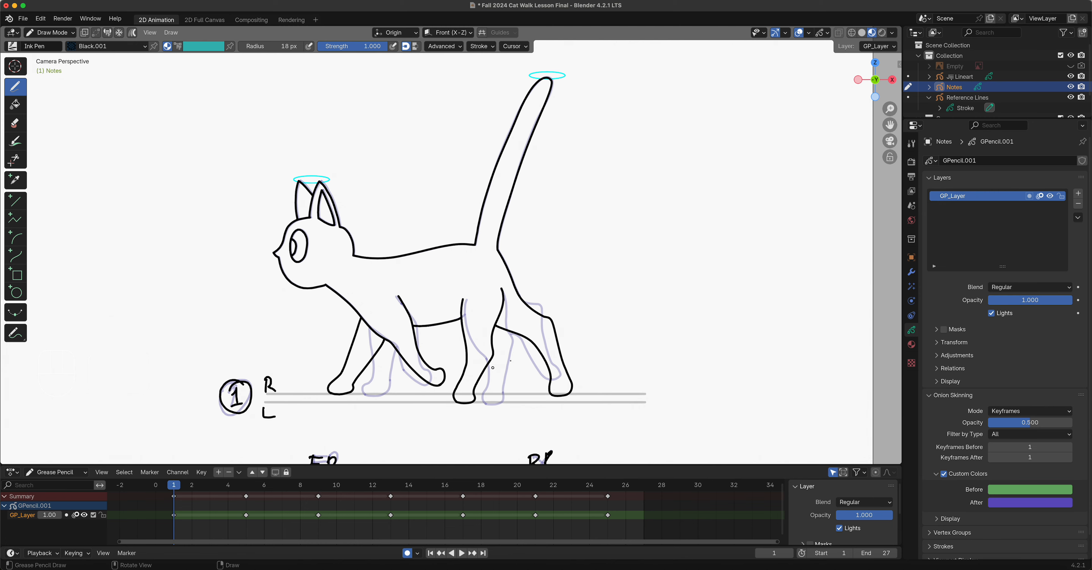
middle_click_drag(520, 360, 527, 326, "shift")
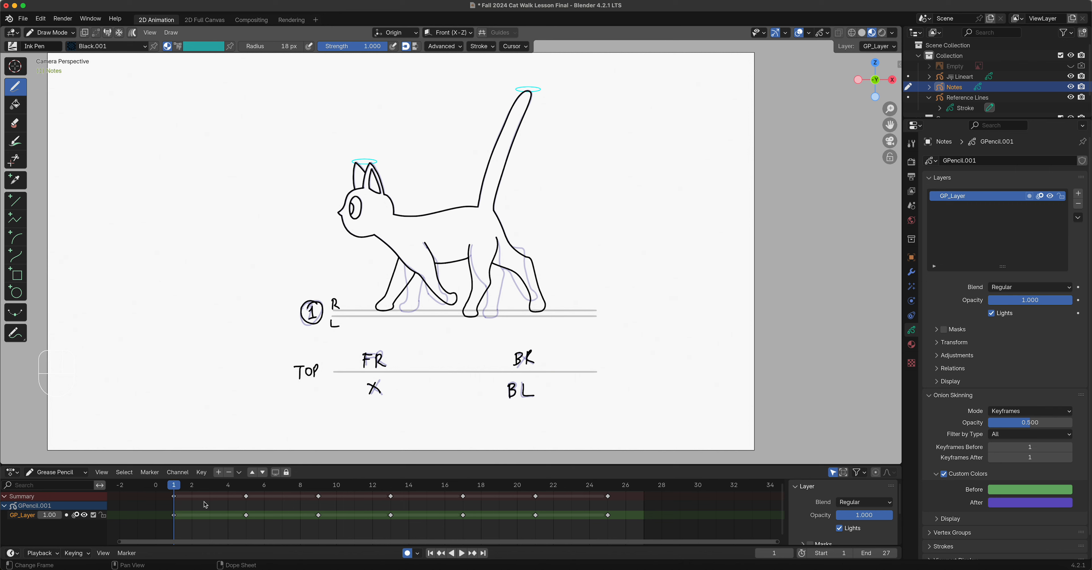
- Go to frame 3, hide the Notes object and make Jiji Lineart the active object
left_click(209, 489)
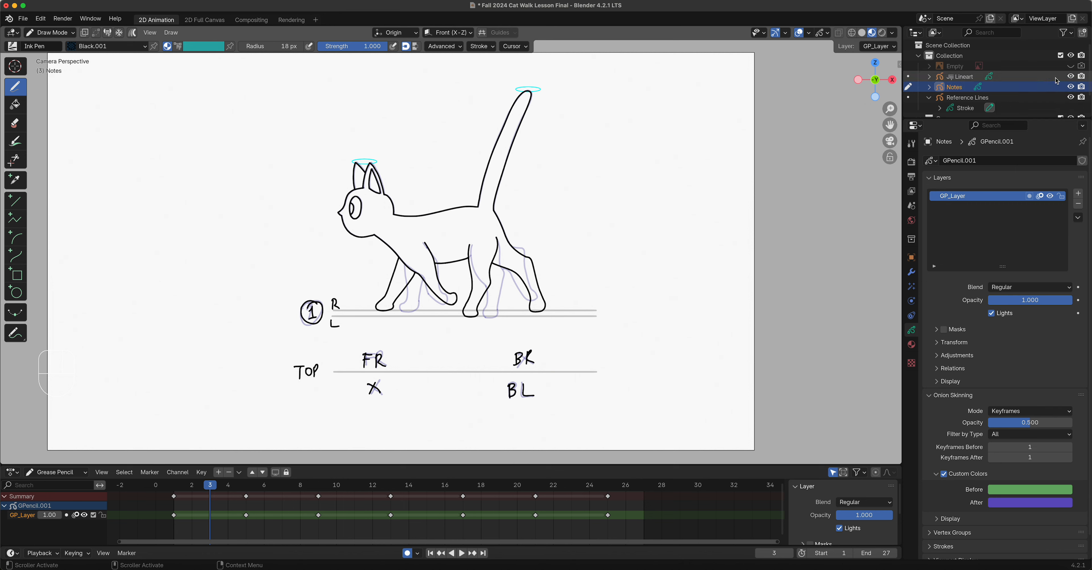
left_click(1073, 88)
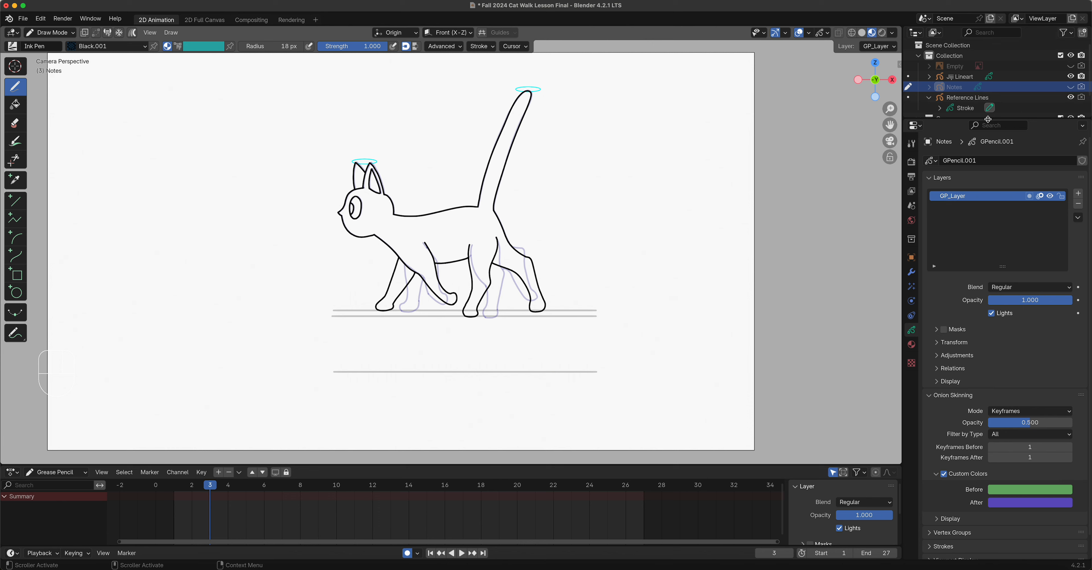
left_click(1012, 79)
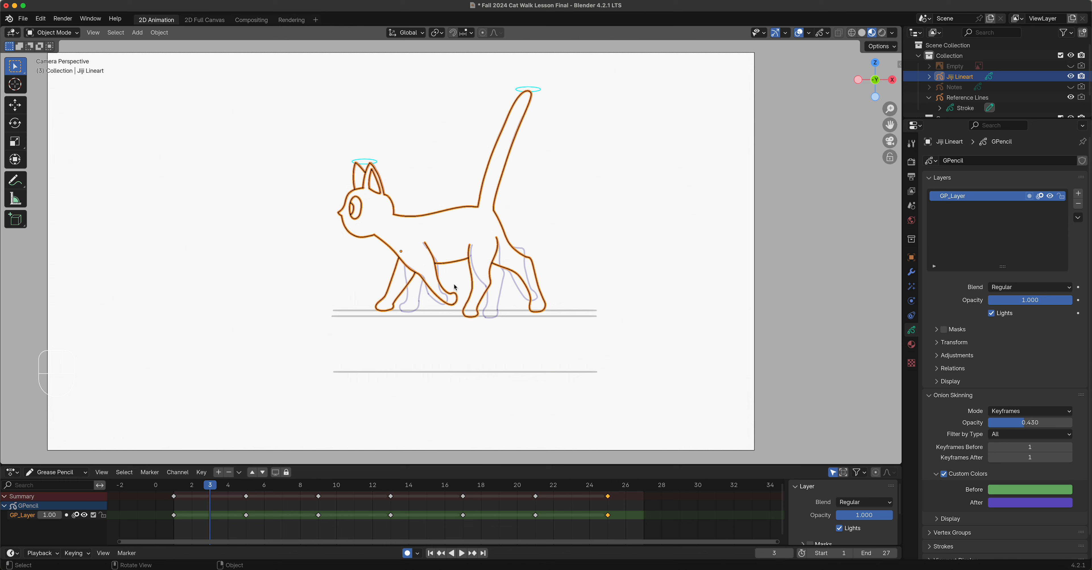
- Put Jiji Lineart into Edit Mode and go to frame 1
scroll(455, 287, "up", 2)
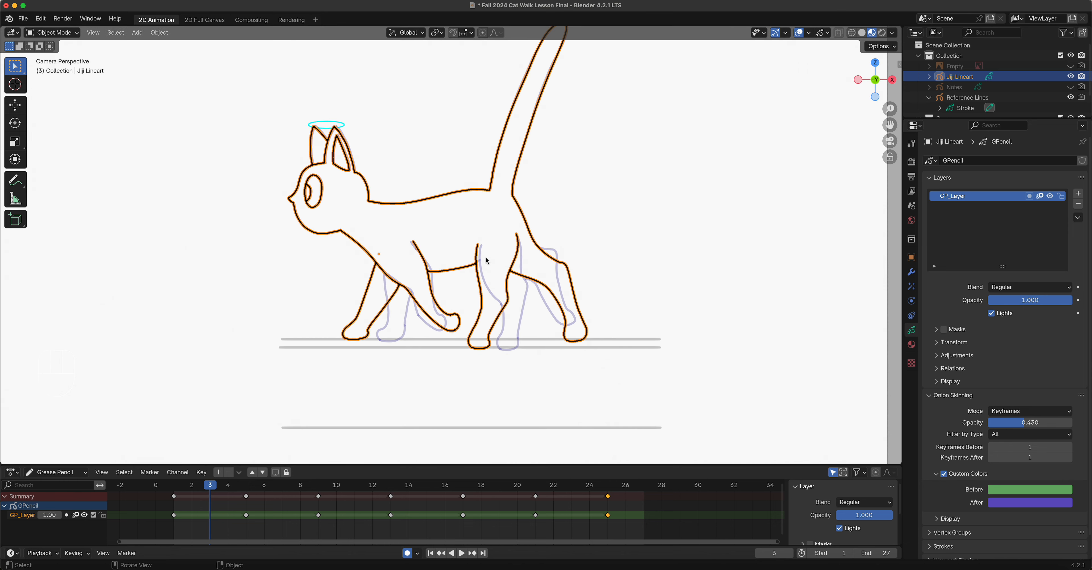
middle_click_drag(514, 253, 514, 302, "shift")
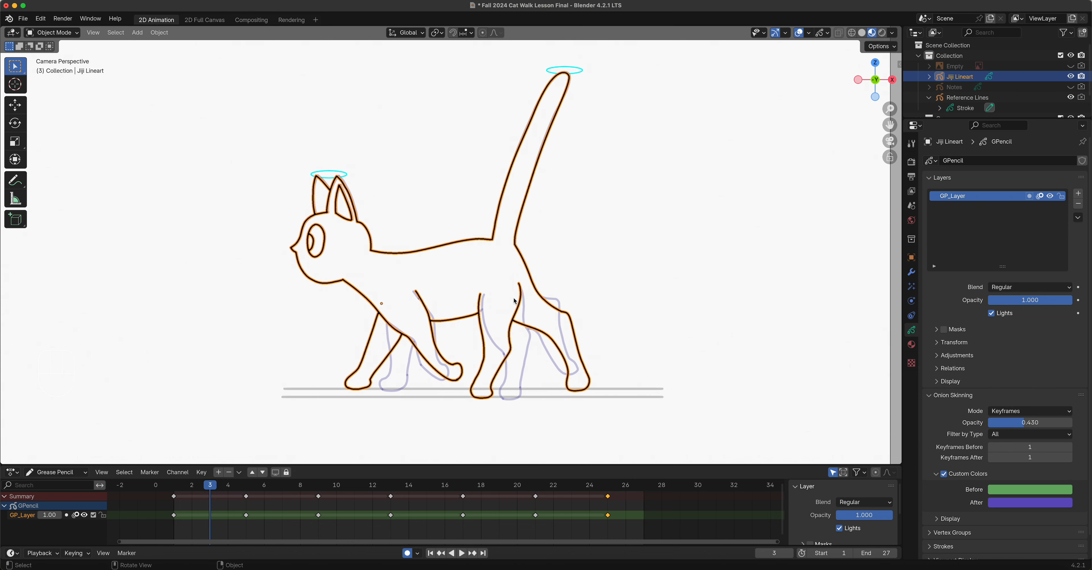
scroll(350, 190, "up", 4)
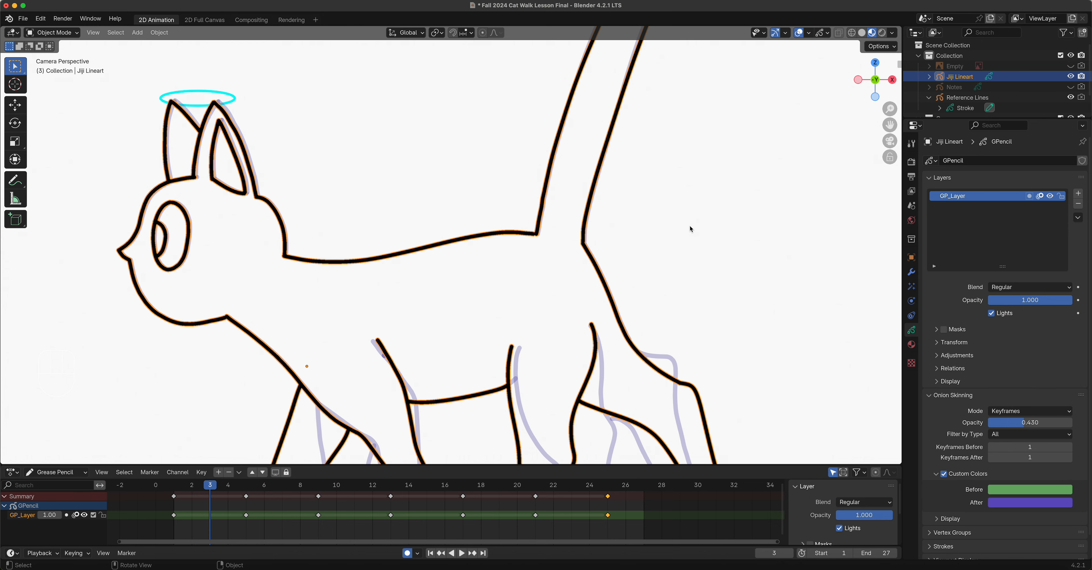
scroll(631, 267, "down", 4)
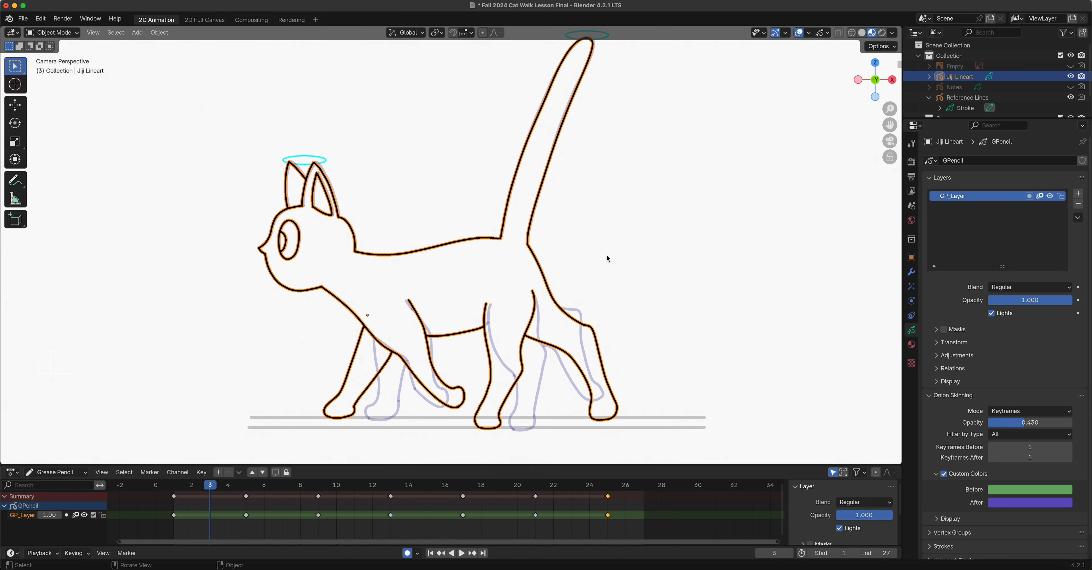
left_click(53, 33)
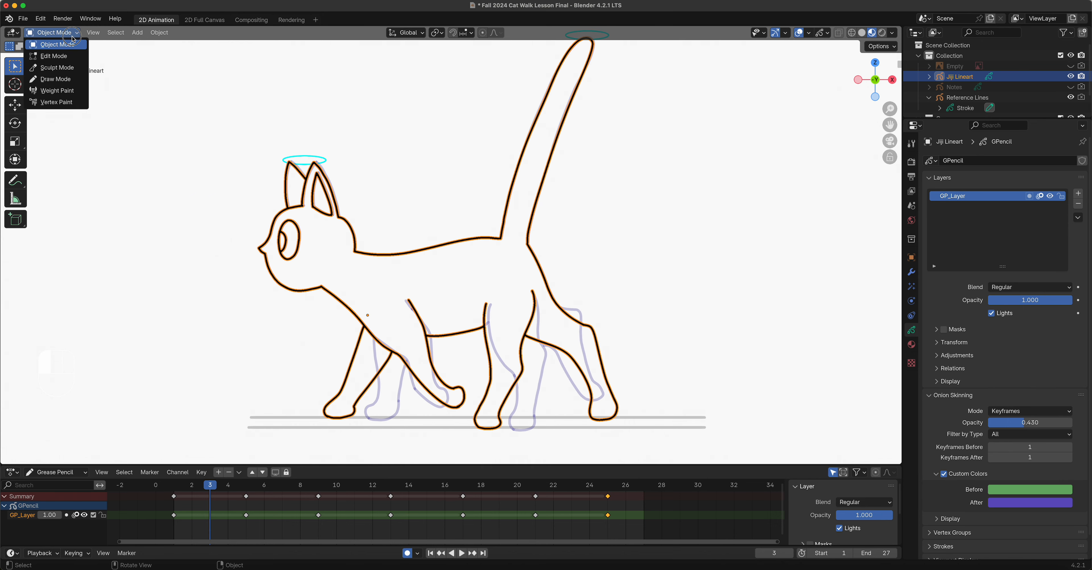
left_click(66, 59)
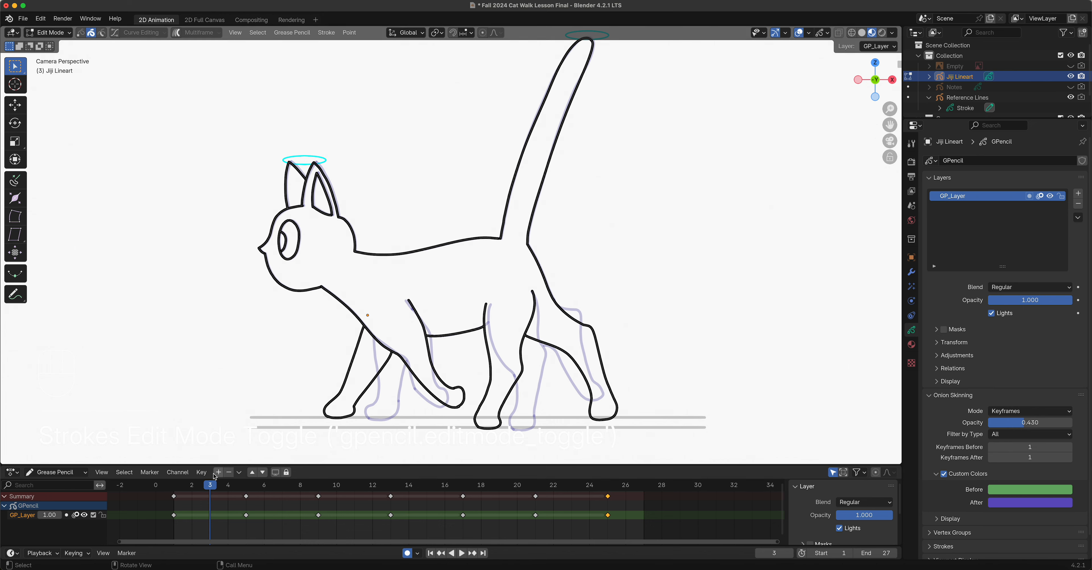
left_click_drag(214, 488, 174, 488)
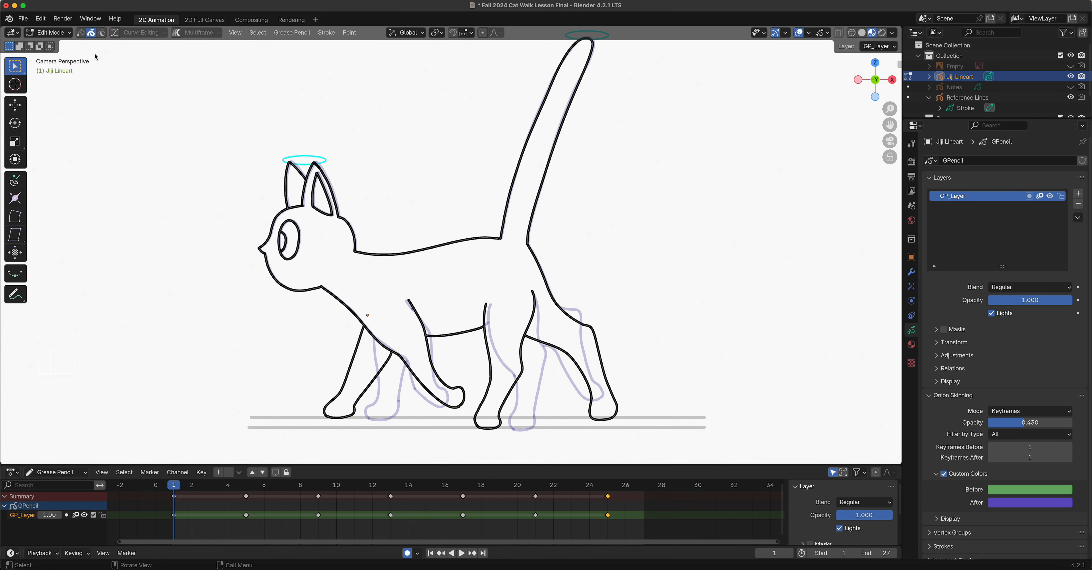
- Try to select the cat's head, back and tail lines as whole strokes
mouse_move(219, 137)
left_mouse_down()
mouse_move(368, 285)
mouse_move(365, 305)
left_mouse_up()
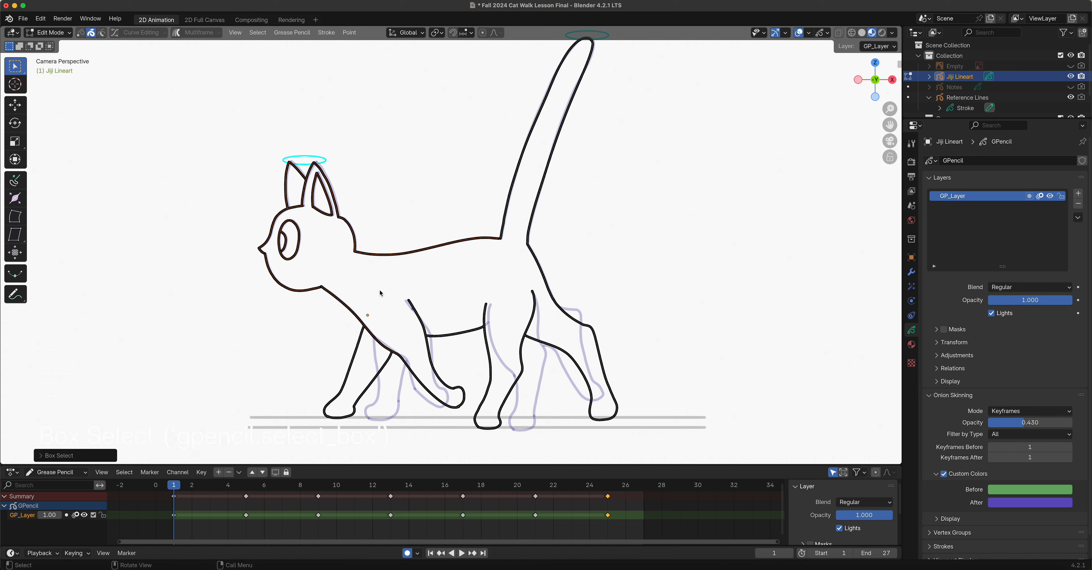
scroll(577, 186, "up", 2, "shift")
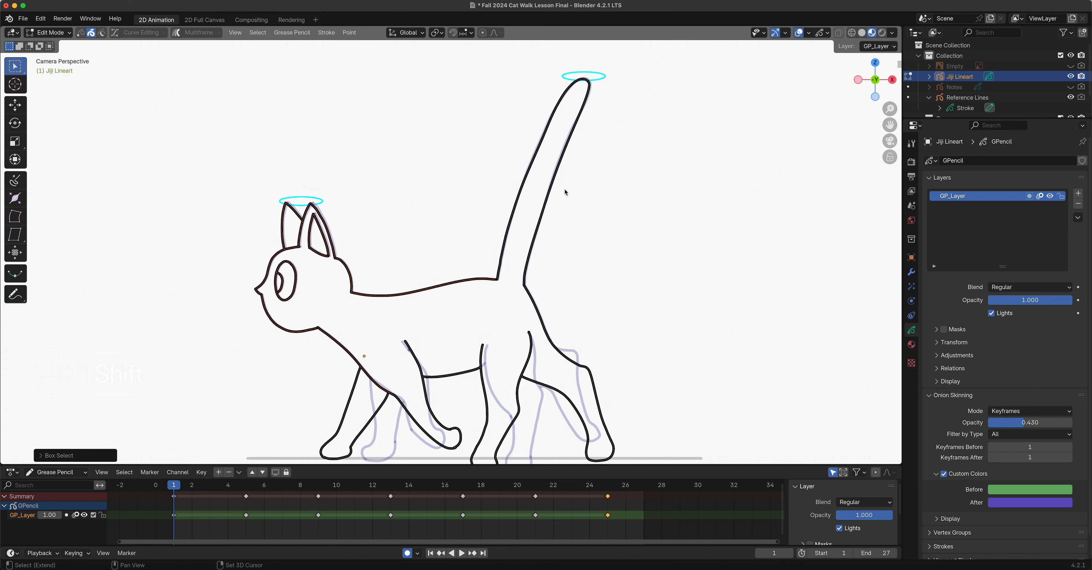
mouse_move(479, 88)
left_mouse_down("shift")
mouse_move(650, 224)
mouse_move(639, 280)
mouse_move(628, 277)
left_mouse_up("shift")
middle_click_drag(536, 329, 568, 279, "shift")
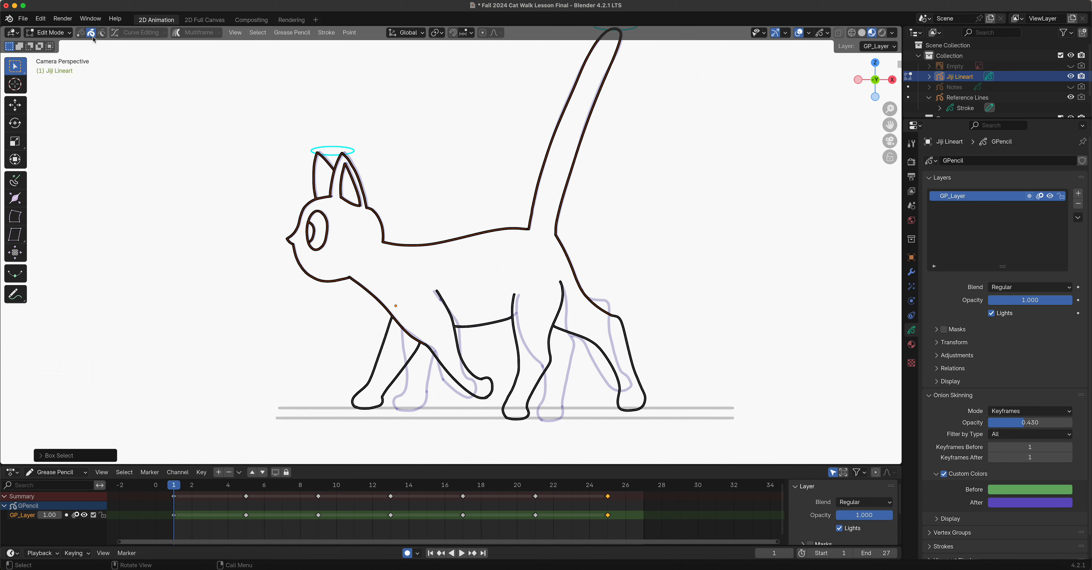
- In point selection, select the points of the cat's head, ears, eye, back and tail, leaving out chest, belly and legs
left_click(80, 33)
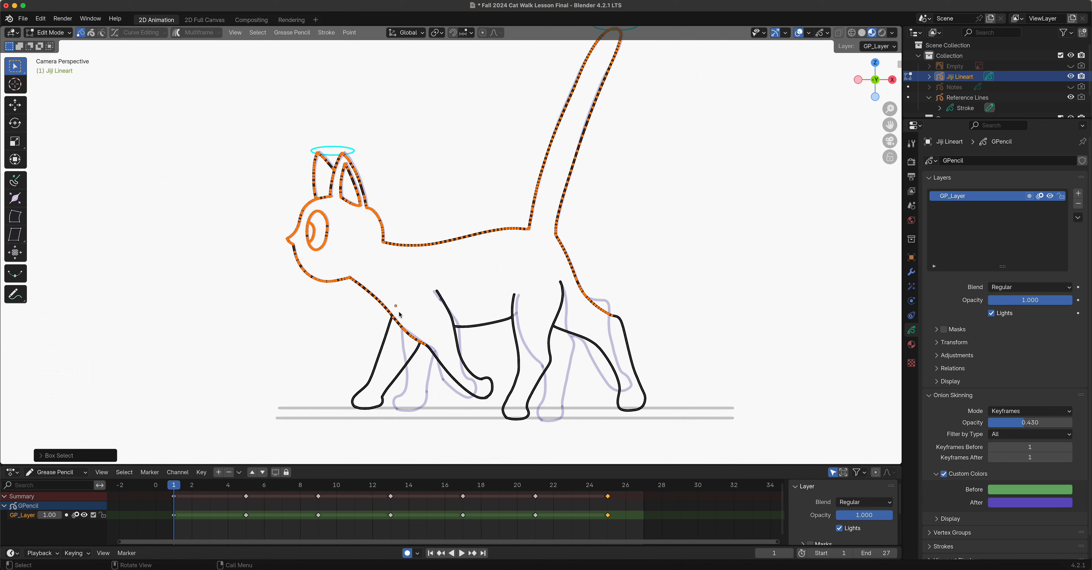
left_click_drag(444, 363, 352, 275, "shift")
key("super+z")
left_click_drag(271, 127, 424, 254)
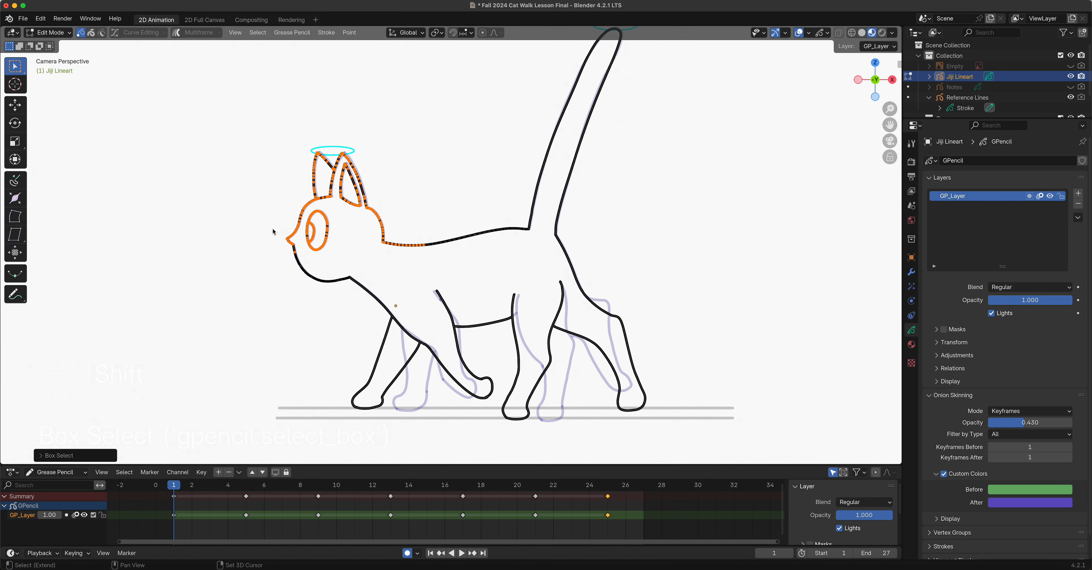
left_click_drag(419, 199, 553, 255, "shift")
middle_click_drag(651, 202, 629, 263, "shift")
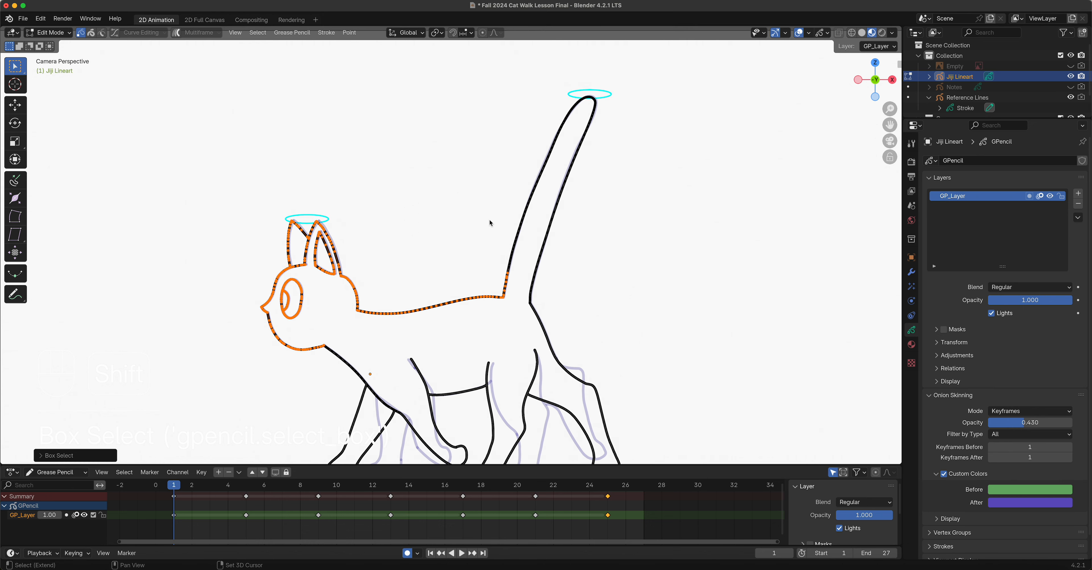
left_click_drag(477, 87, 692, 234, "shift")
left_click_drag(473, 215, 585, 305, "shift")
middle_click_drag(463, 334, 556, 293, "shift")
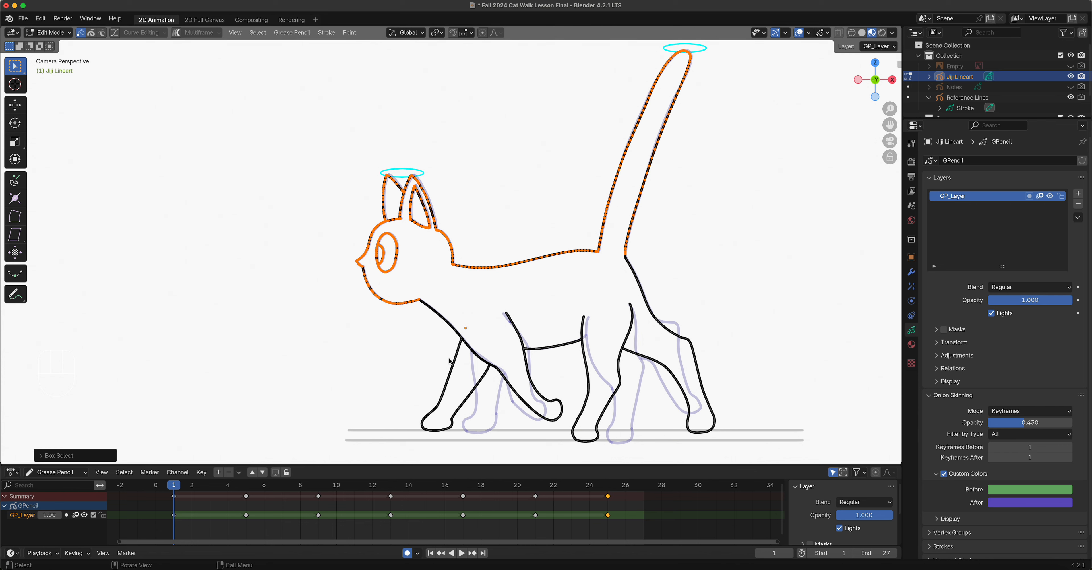
- Copy the selected head, back and tail lines, paste them on frame 3 and return to stroke selection
key("super+c")
left_click(198, 487)
left_click_drag(198, 488, 210, 487)
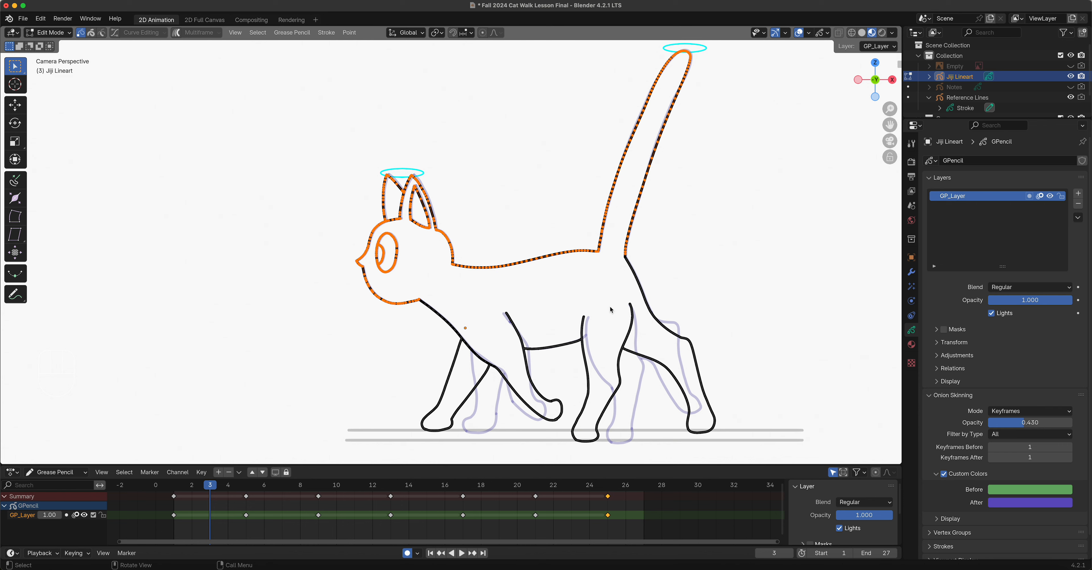
left_click(22, 18)
left_click(44, 88)
key("super+v")
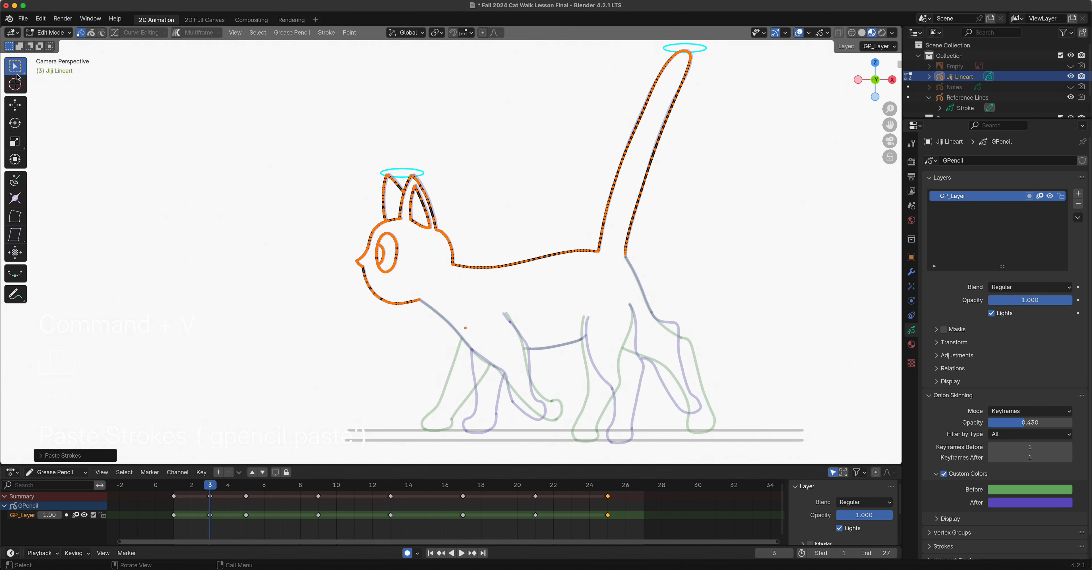
left_click(91, 33)
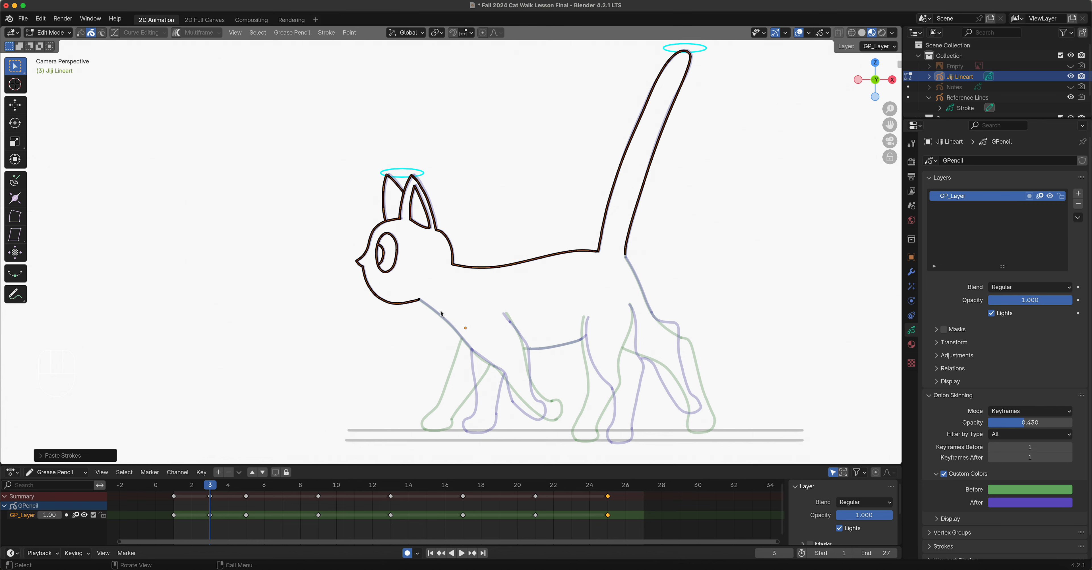
- Put Jiji Lineart into Sculpt Mode on frame 3
middle_click_drag(493, 345, 352, 278, "shift")
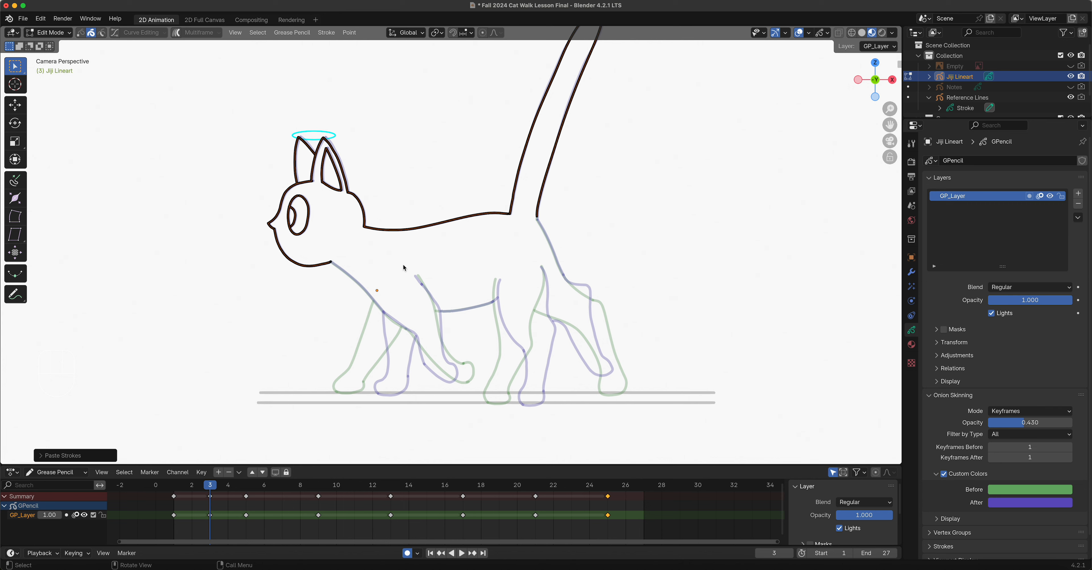
mouse_move(213, 489)
left_mouse_down()
mouse_move(183, 490)
mouse_move(258, 493)
mouse_move(175, 495)
mouse_move(212, 495)
left_mouse_up()
scroll(369, 243, "up", 3)
mouse_move(329, 255)
middle_mouse_down("shift")
mouse_move(374, 293)
mouse_move(427, 312)
middle_mouse_up("shift")
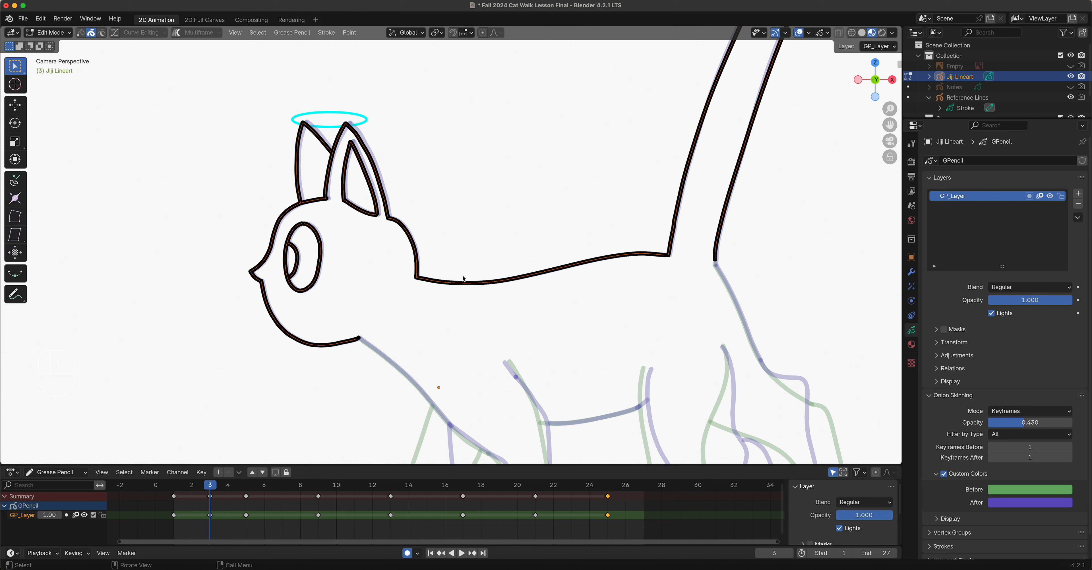
left_click(54, 33)
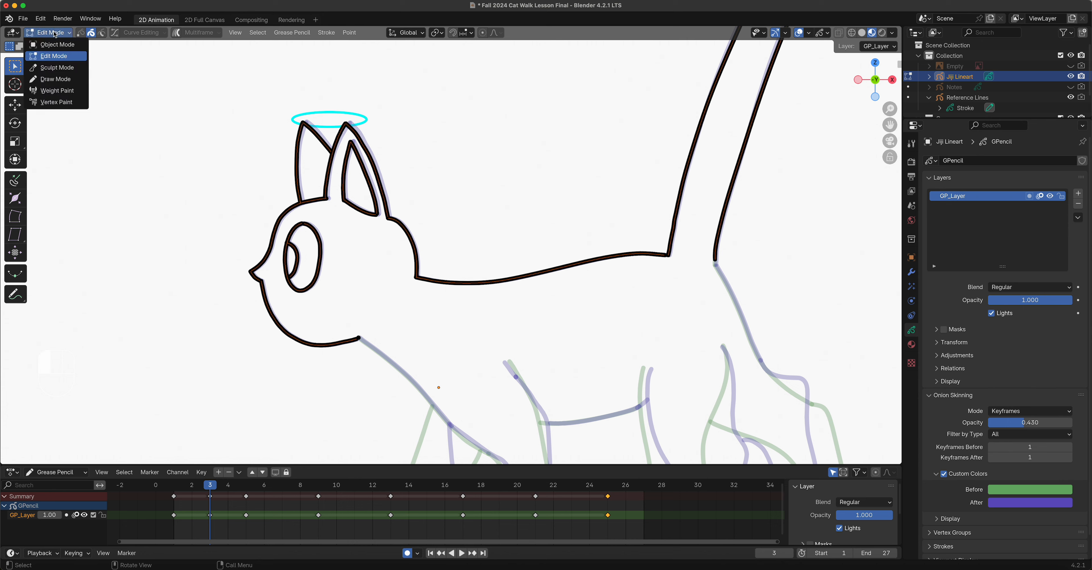
left_click(50, 68)
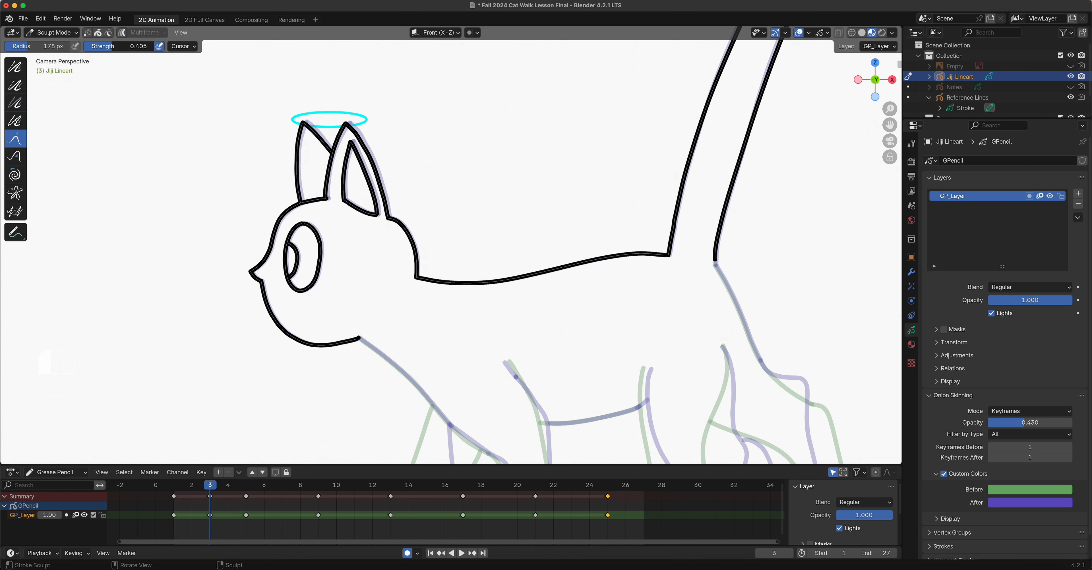
- Set the sculpt brush's strength to 0.387 and its radius to 500 px
left_click_drag(123, 46, 120, 46)
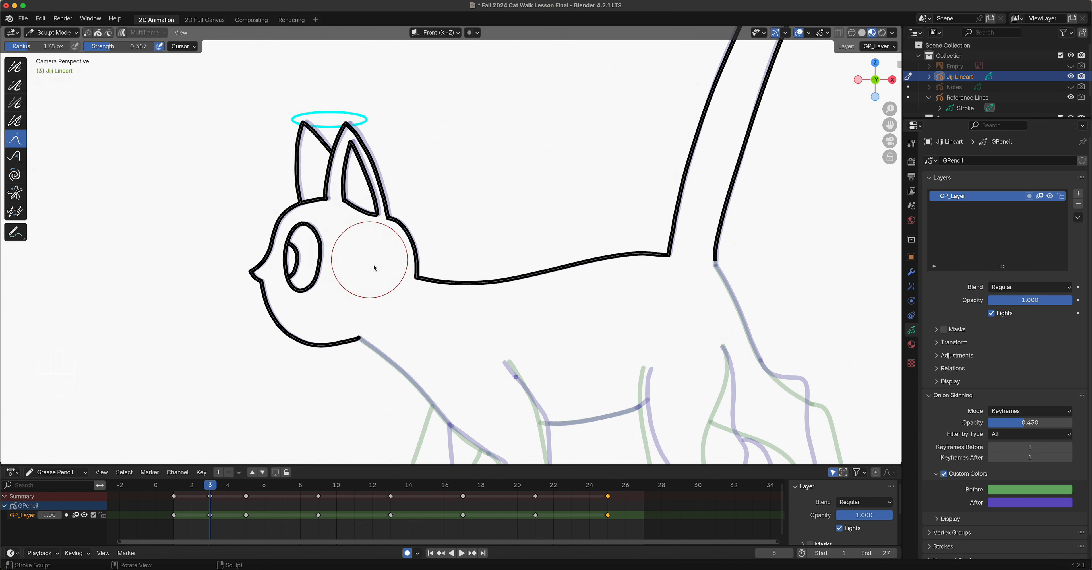
key("f")
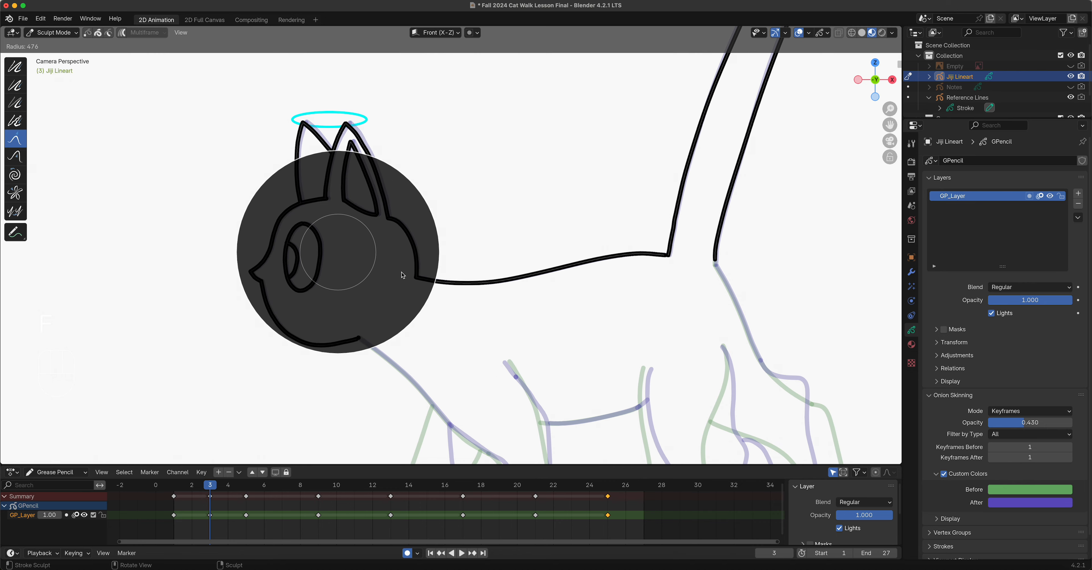
left_click(403, 275)
scroll(407, 273, "down", 5)
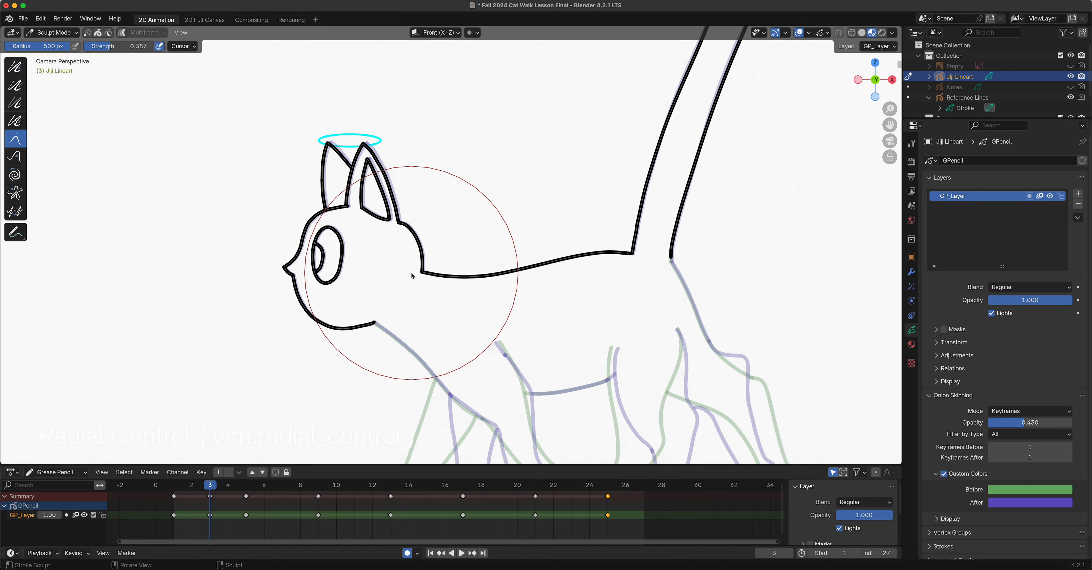
scroll(389, 248, "up", 1)
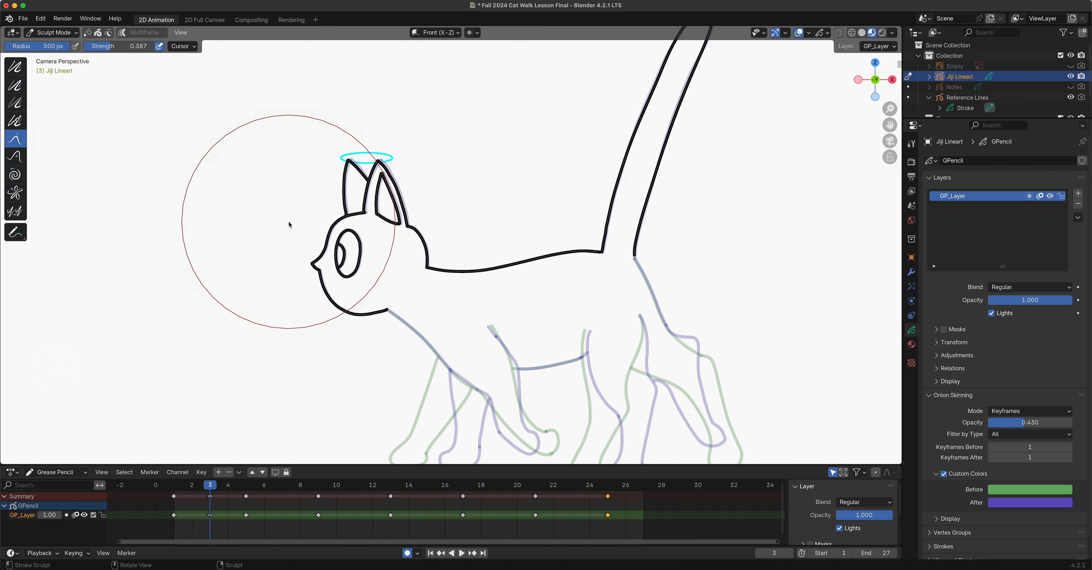
scroll(348, 237, "up", 1)
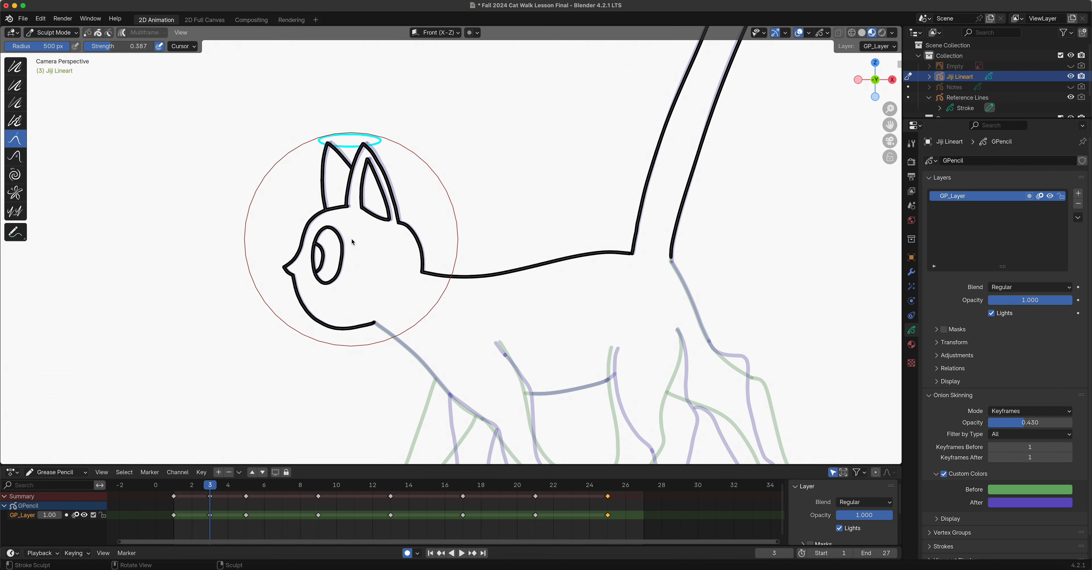
- With the Grab brush, nudge the cat's ears on frame 3 slightly up and back, between the onion-skinned neighbouring poses
scroll(357, 244, "up", 1)
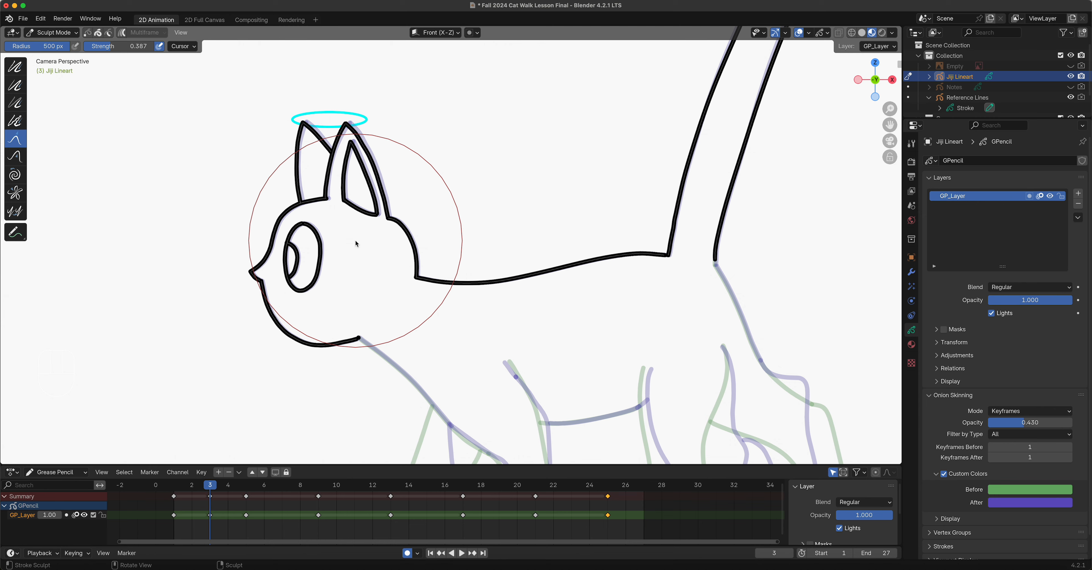
scroll(357, 243, "down", 2)
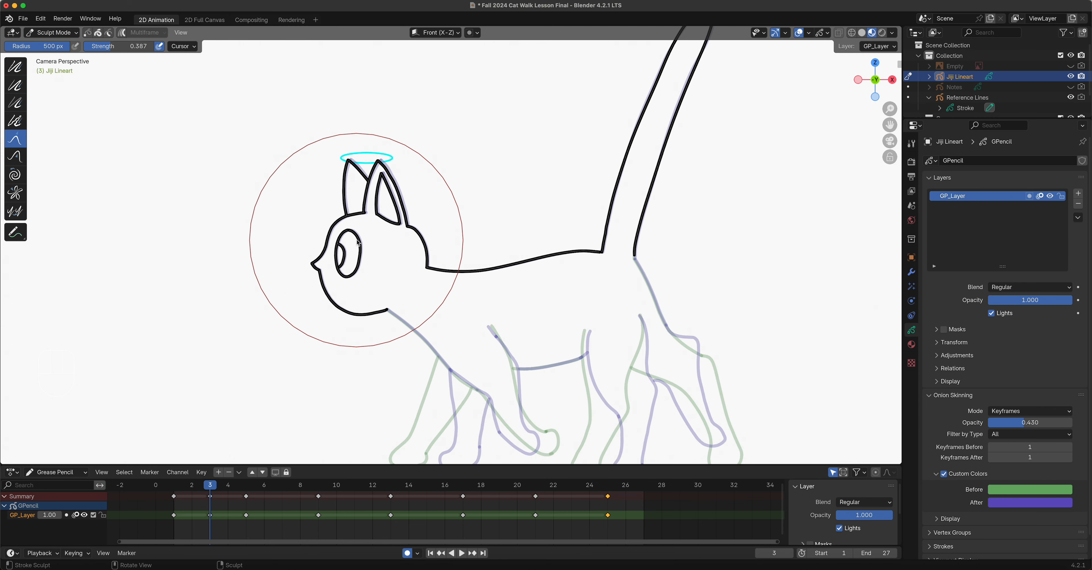
scroll(350, 204, "up", 2)
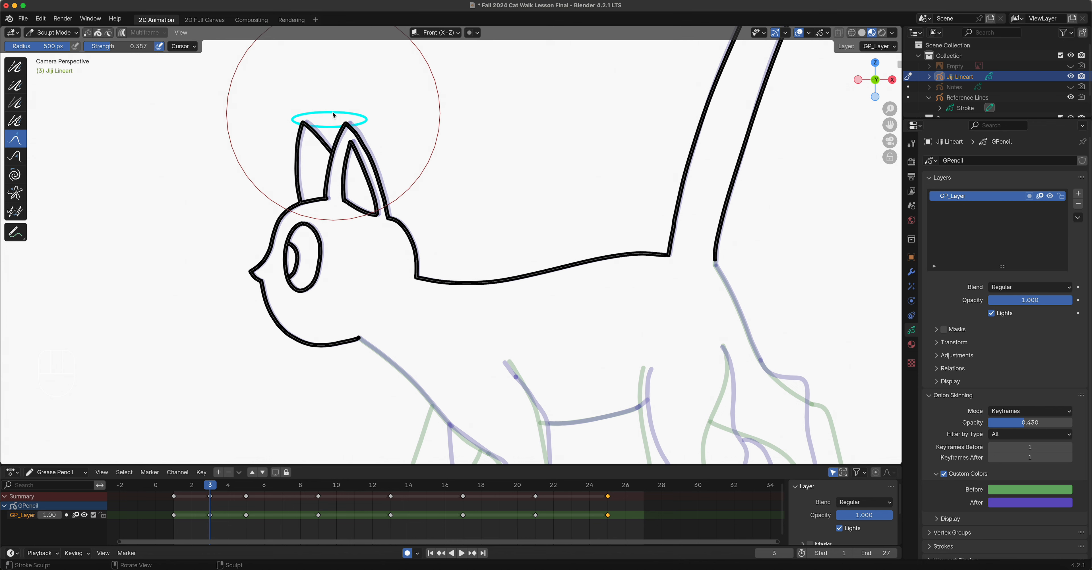
left_click_drag(334, 115, 340, 112)
scroll(340, 120, "up", 3)
middle_click_drag(330, 143, 418, 239, "shift")
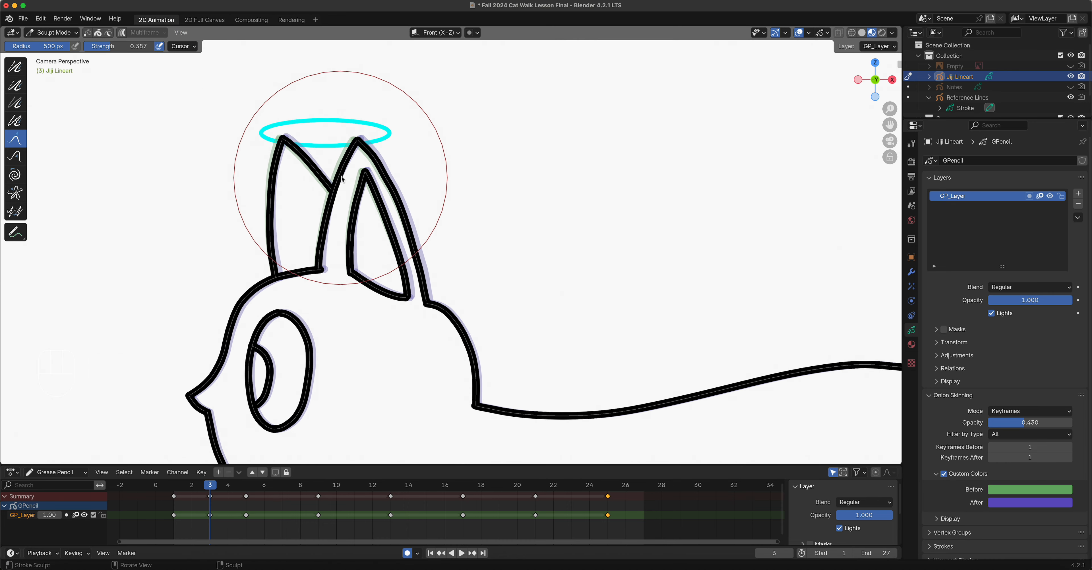
scroll(415, 236, "down", 2)
scroll(415, 236, "down", 1)
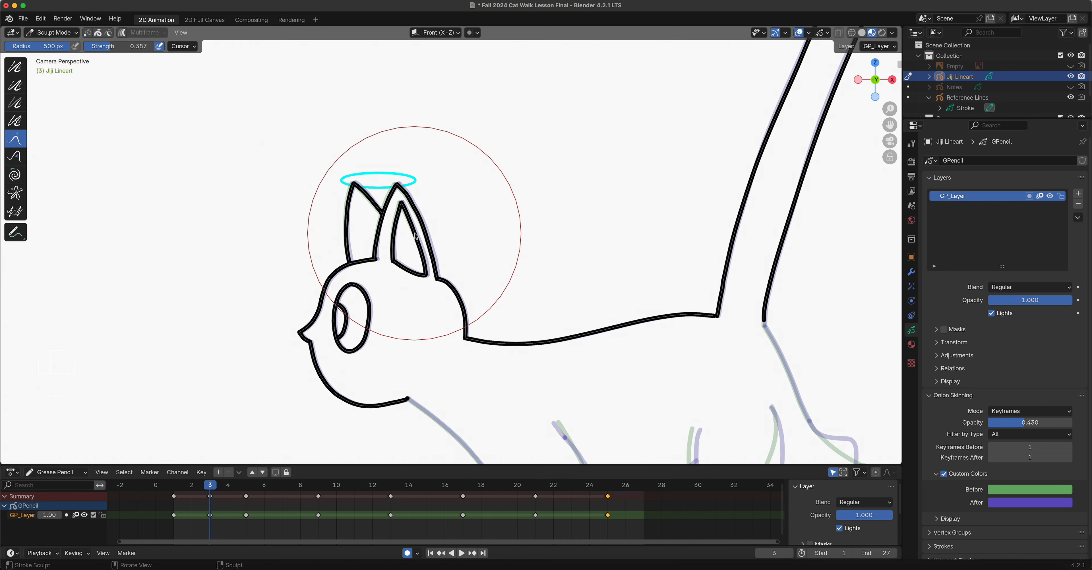
- Keep the 500 px brush radius and nudge the cat's head and face slightly up and back toward the in-between position
key("f")
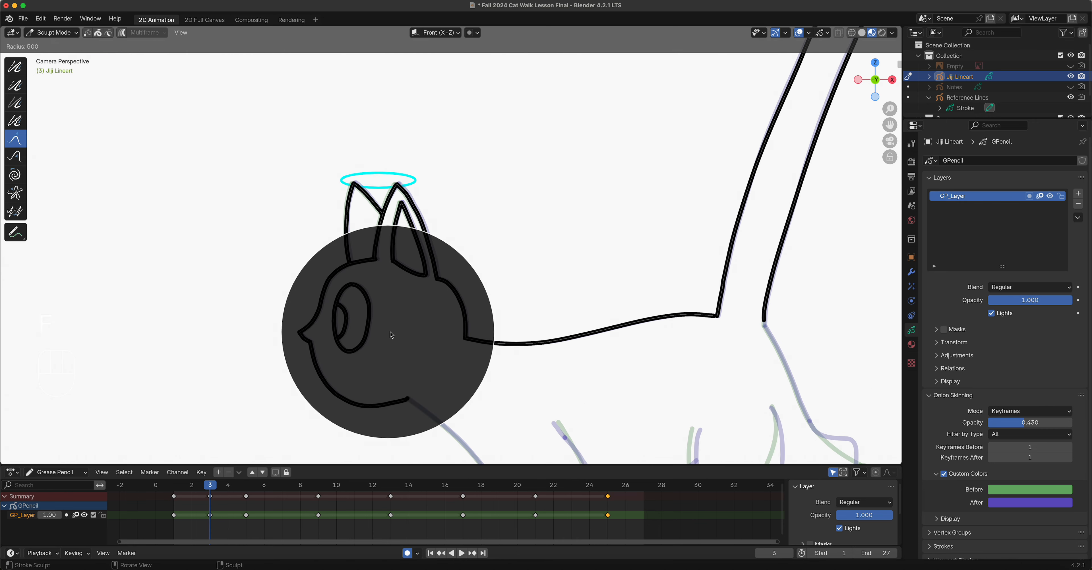
key("f")
scroll(390, 337, "up", 2)
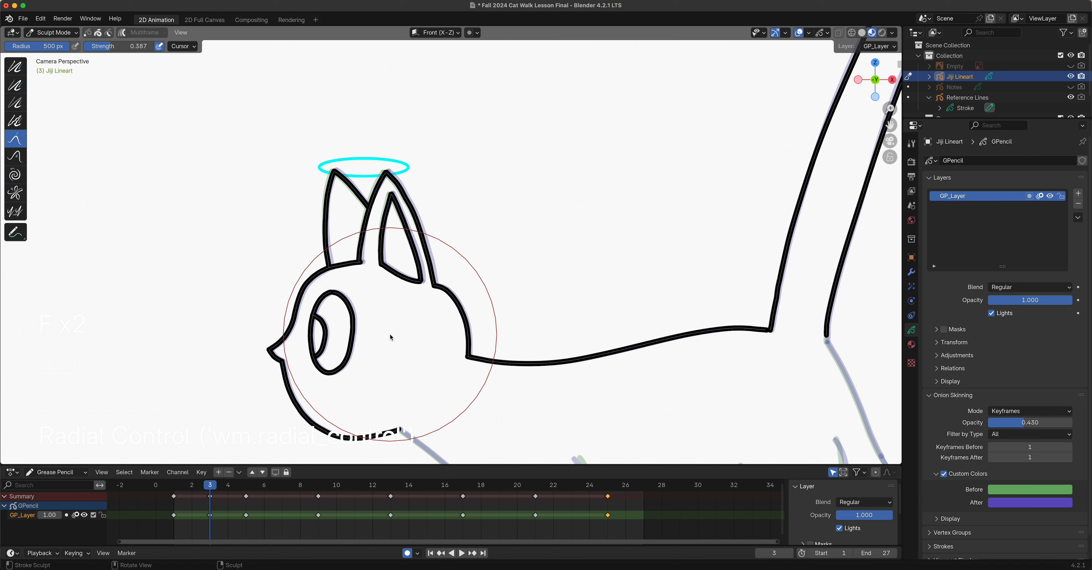
scroll(390, 333, "down", 3)
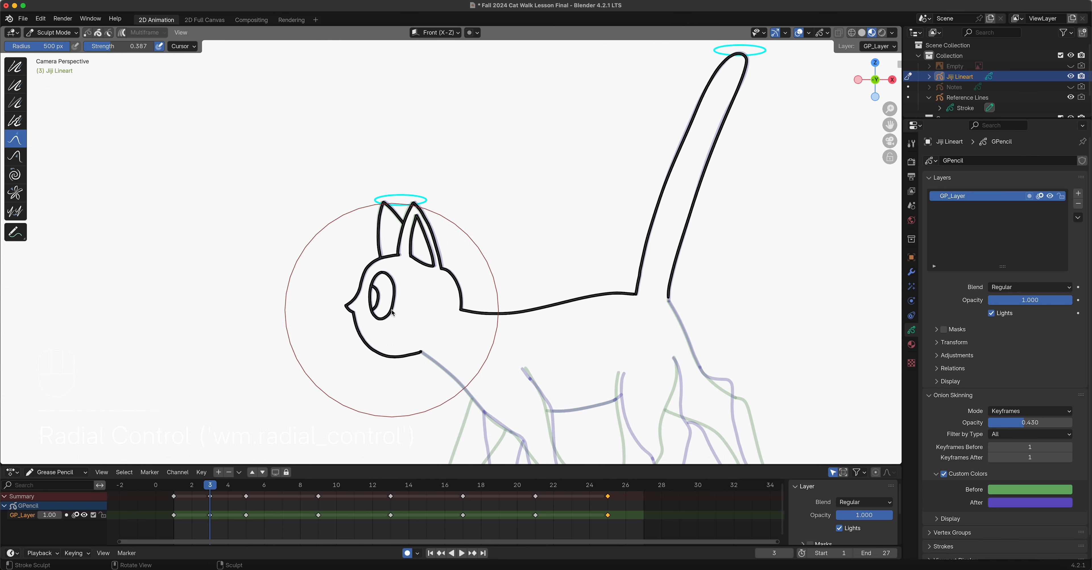
left_click_drag(392, 312, 393, 309)
- Nudge the cat's back line with the Grab brush, first near the rump and again just behind the neck
middle_click_drag(656, 282, 552, 297, "shift")
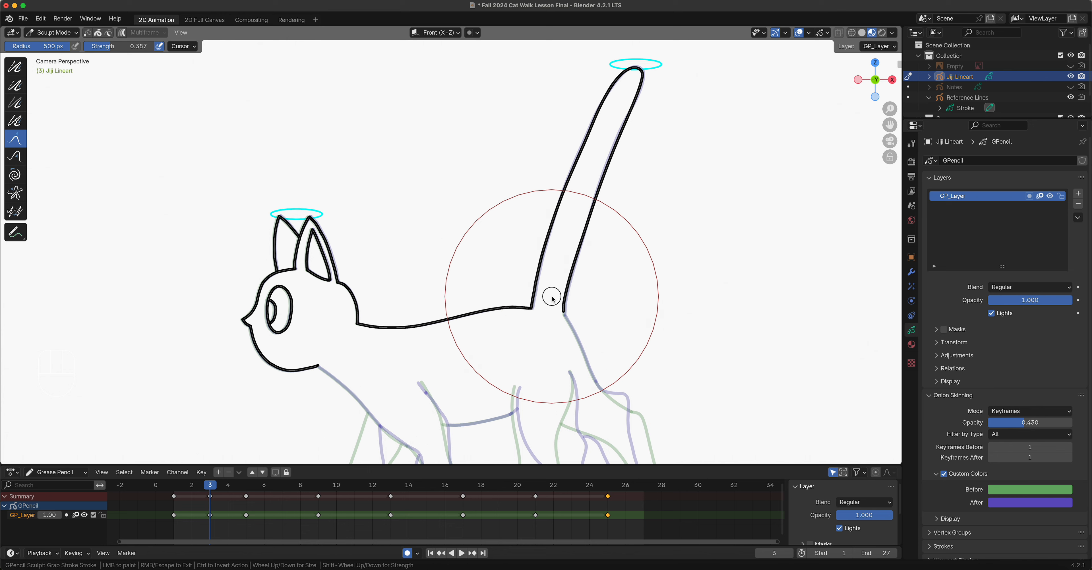
left_click_drag(497, 307, 497, 306)
left_click_drag(403, 321, 404, 321)
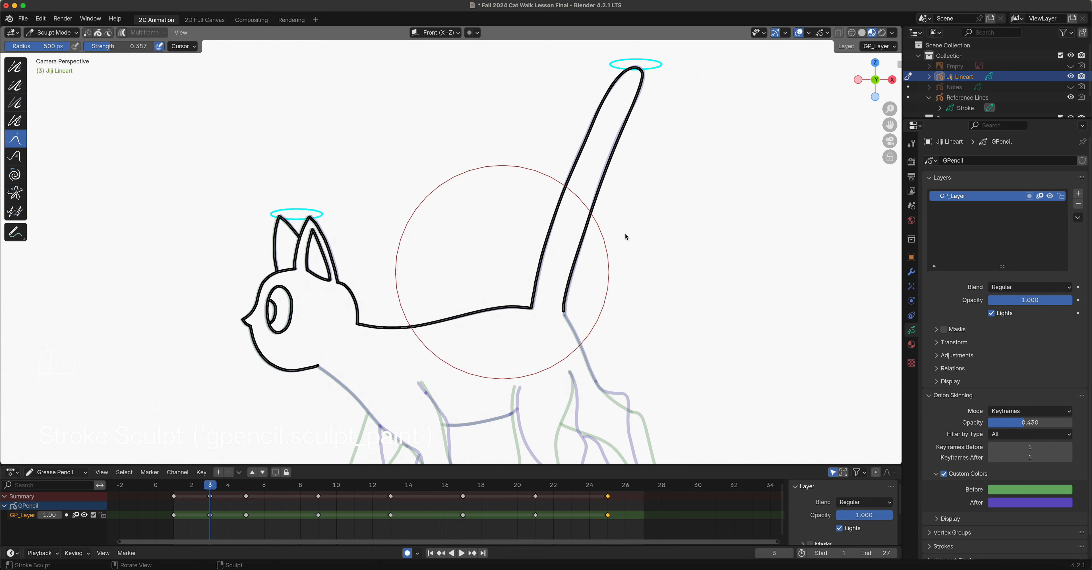
- Grab the upper part of the tail and pull its tip and sides backward, between the onion-skinned neighbouring poses
scroll(621, 226, "down", 5)
scroll(572, 200, "up", 9)
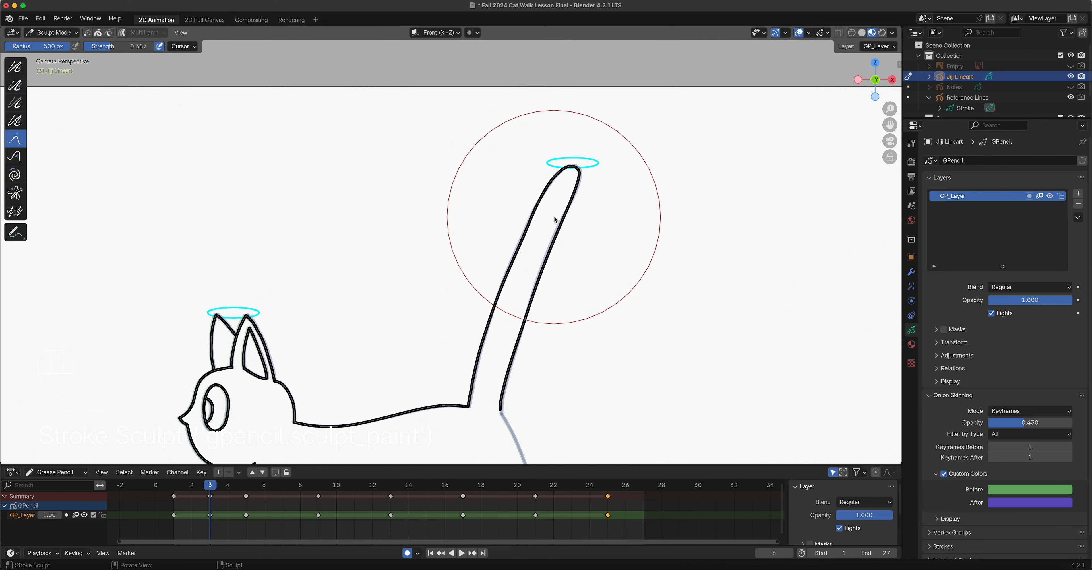
scroll(663, 192, "up", 3)
mouse_move(680, 187)
middle_mouse_down("shift")
mouse_move(628, 225)
mouse_move(402, 335)
middle_mouse_up("shift")
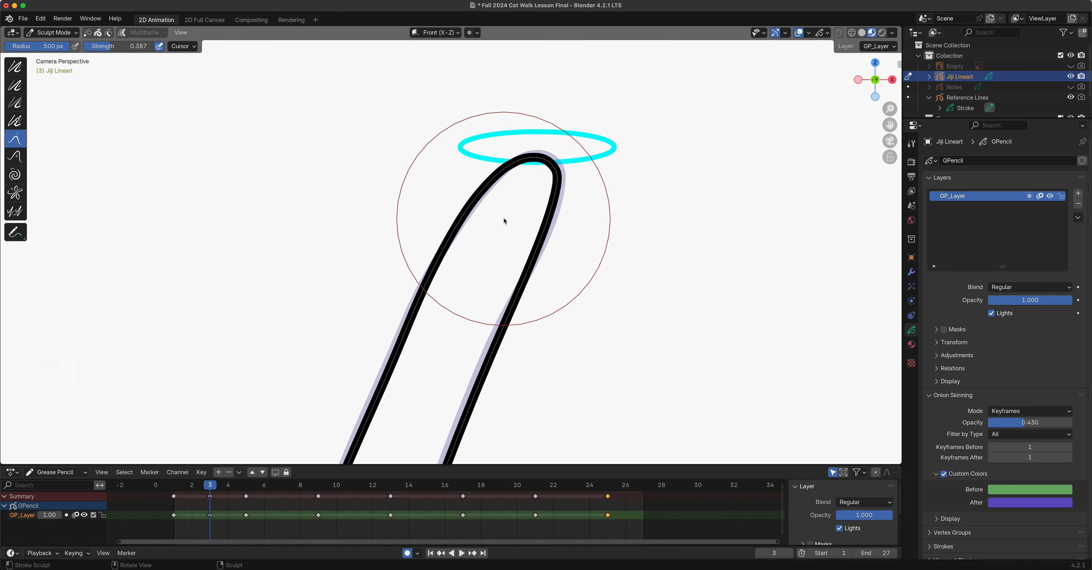
left_click_drag(501, 236, 527, 240)
scroll(526, 238, "down", 1)
left_click_drag(471, 257, 487, 248)
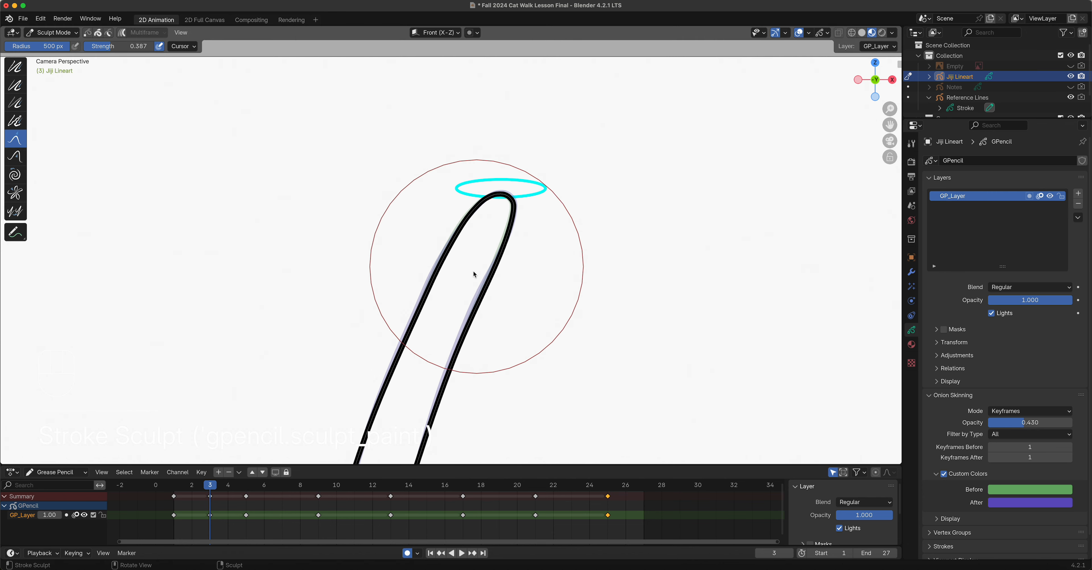